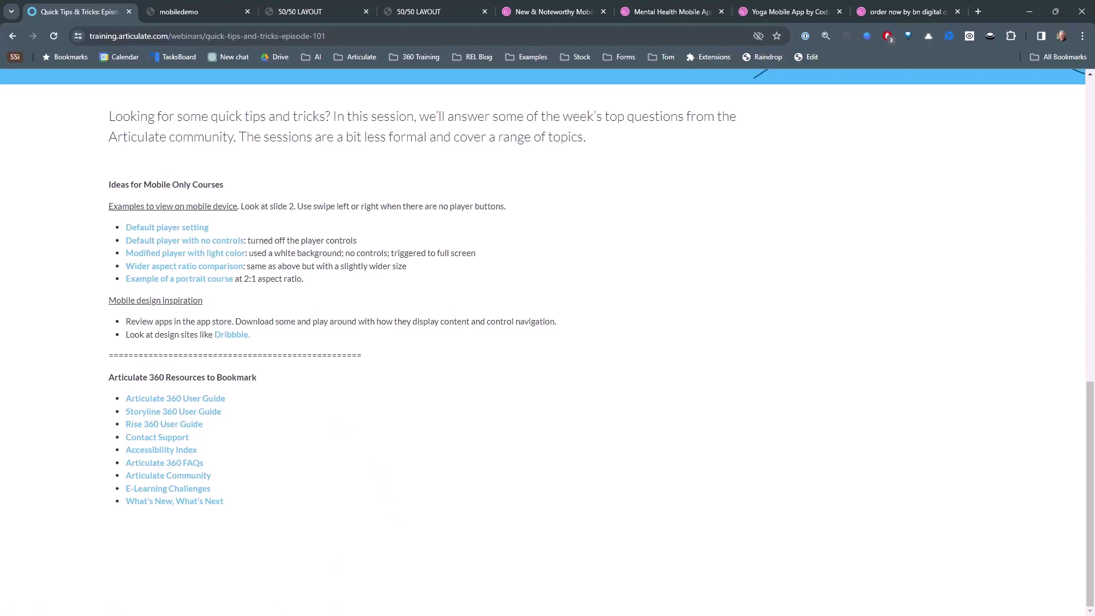
# Step: Switch to Storyline, where slide 1.5 'Default player' of Mobile Course Tips is open
pyautogui.hotkey('alt', 'Tab')
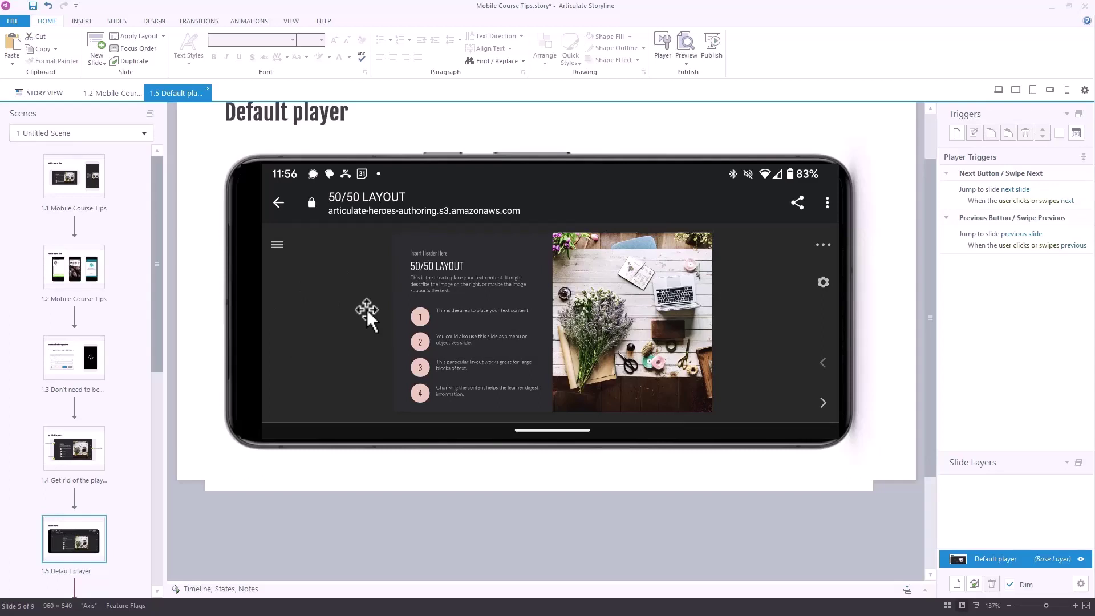
pyautogui.click(662, 46)
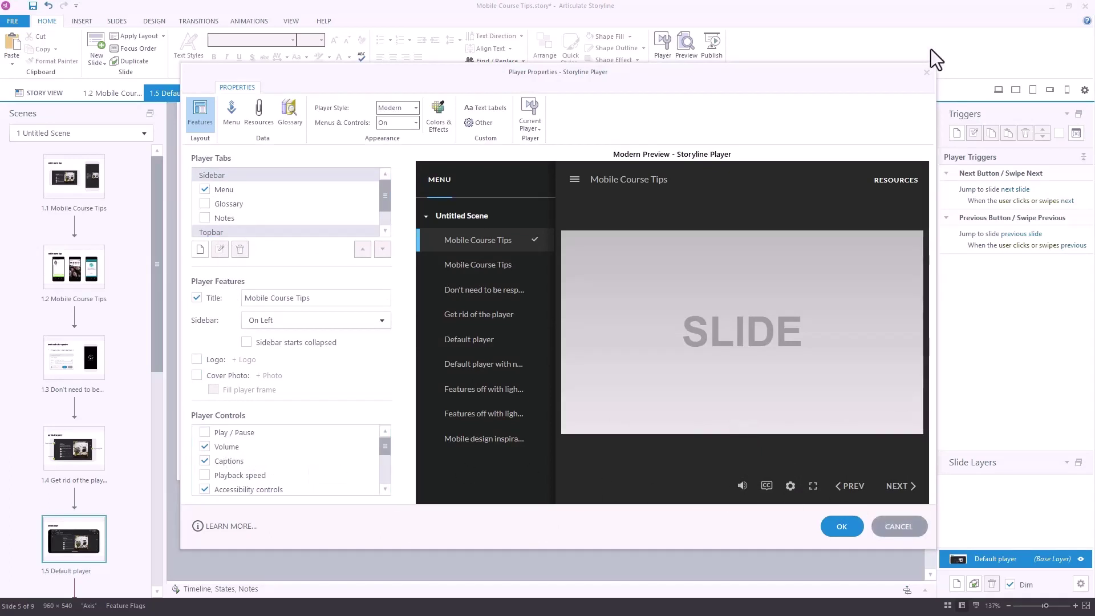
pyautogui.click(926, 73)
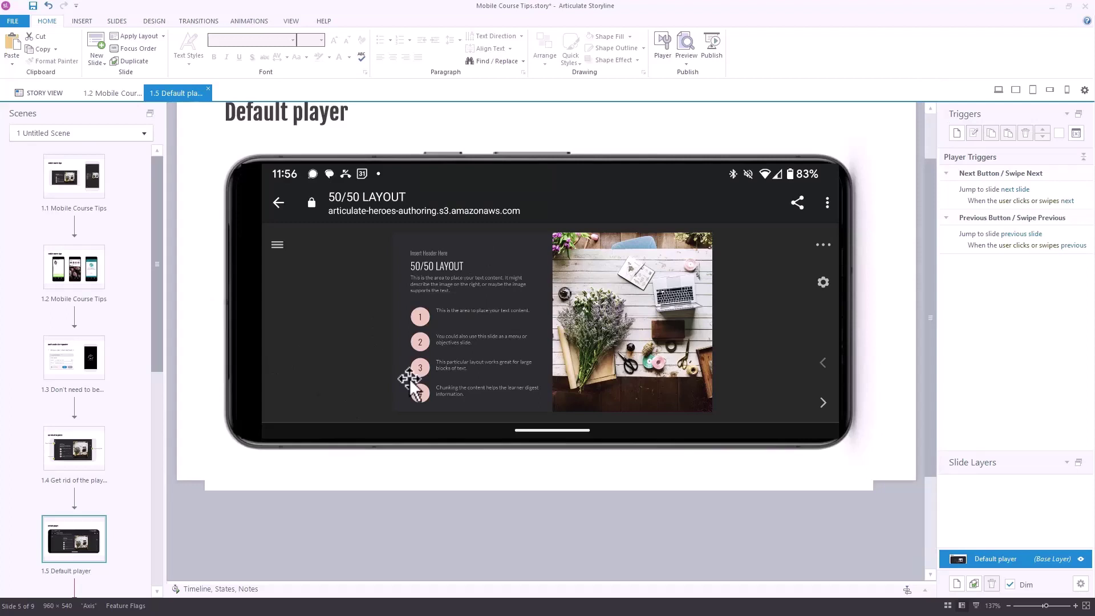
# Step: Browse slides 1.6, 1.5 and 1.4 in the Scenes panel, ending on Default player
pyautogui.scroll(-2, 74, 465)
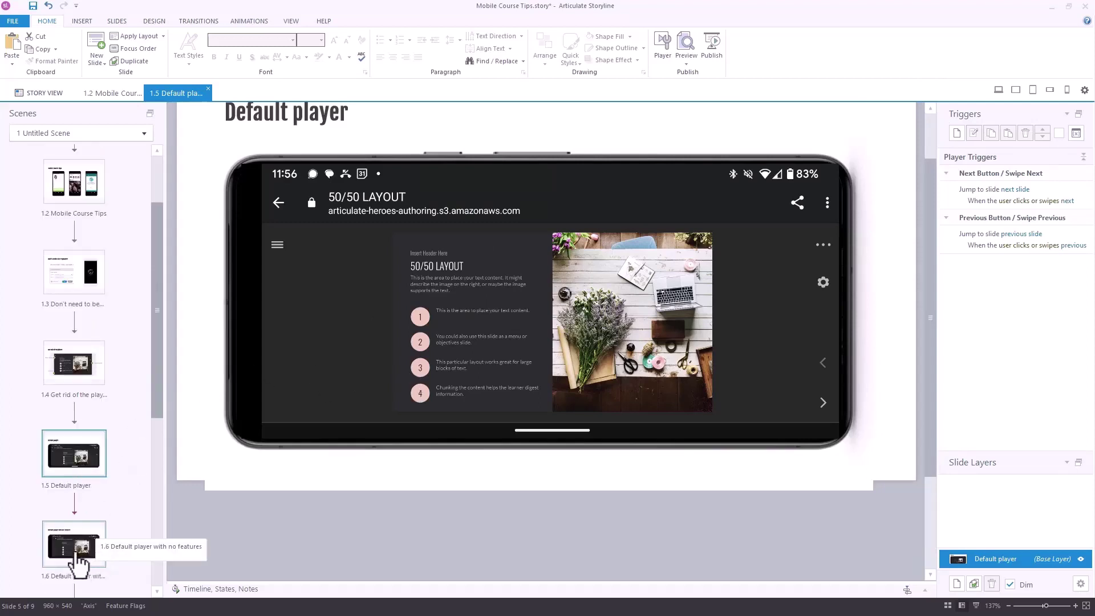
pyautogui.click(74, 553)
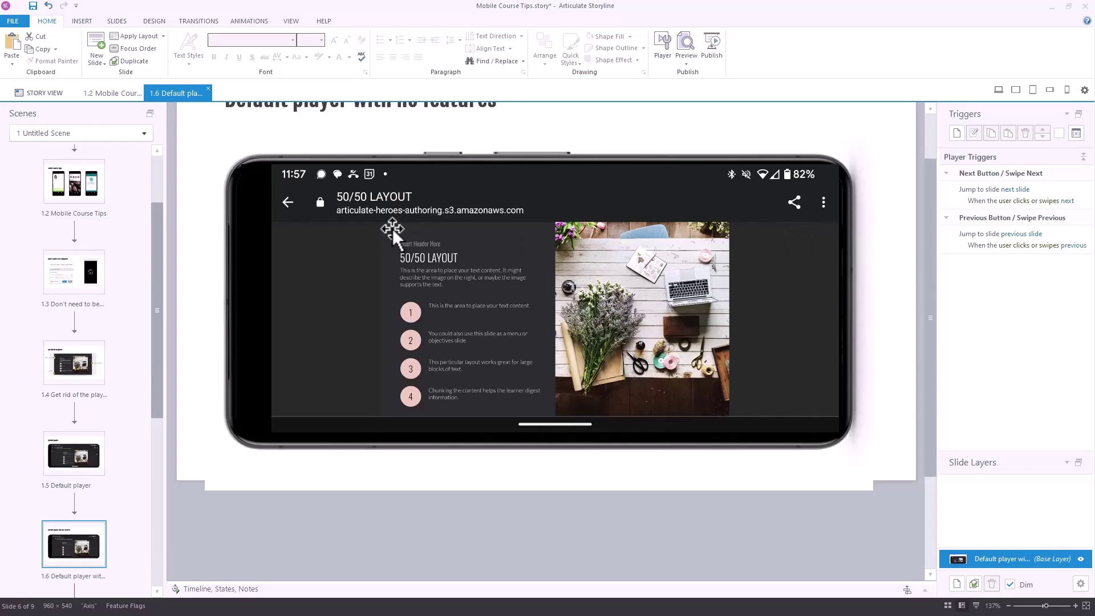
pyautogui.click(72, 459)
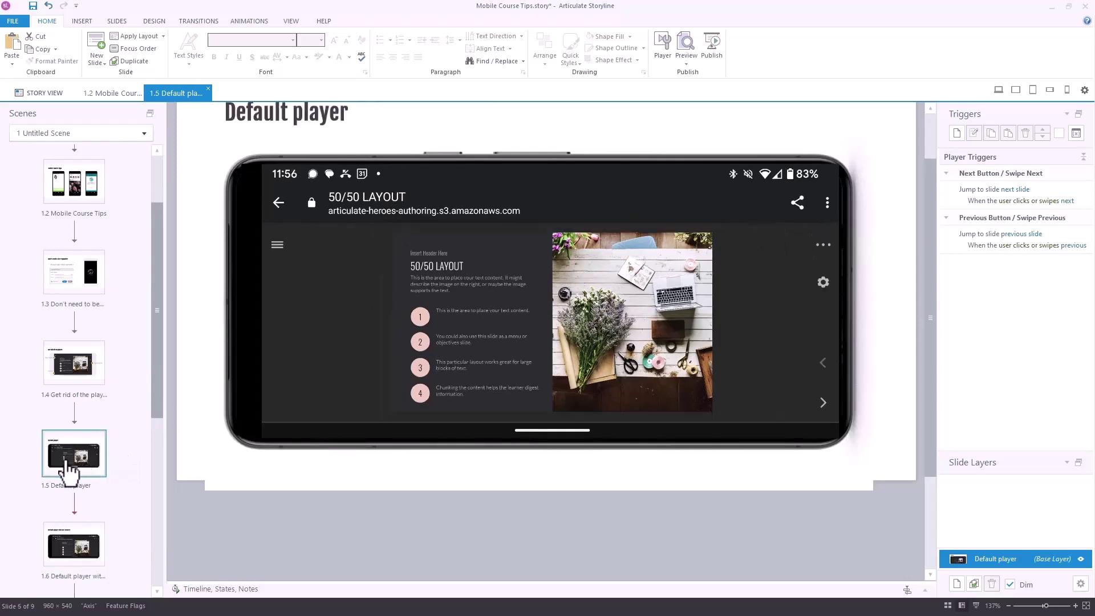
pyautogui.click(80, 376)
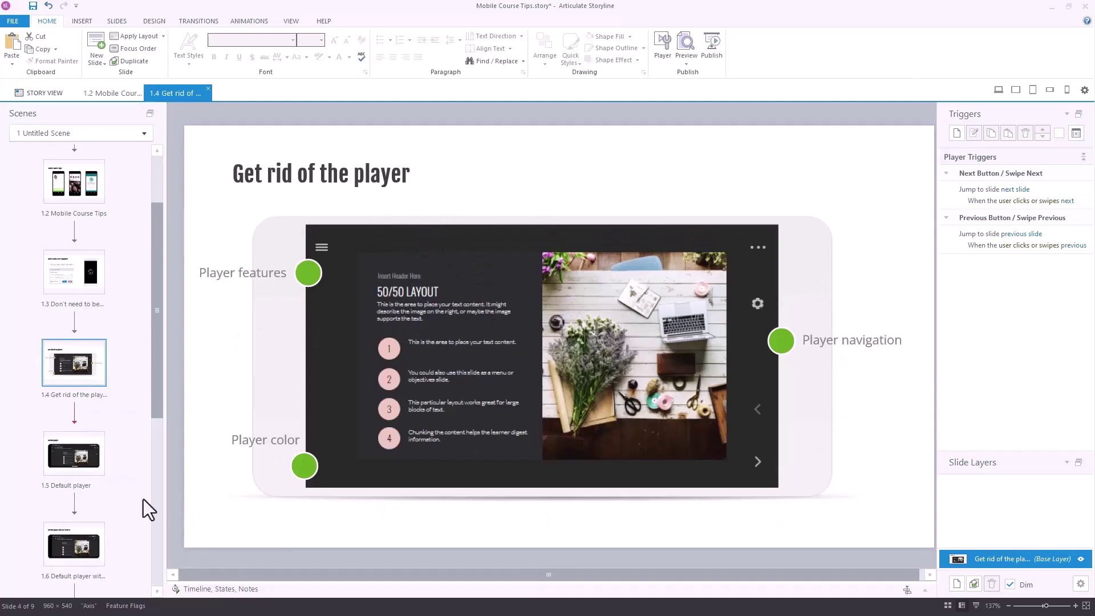
pyautogui.click(95, 464)
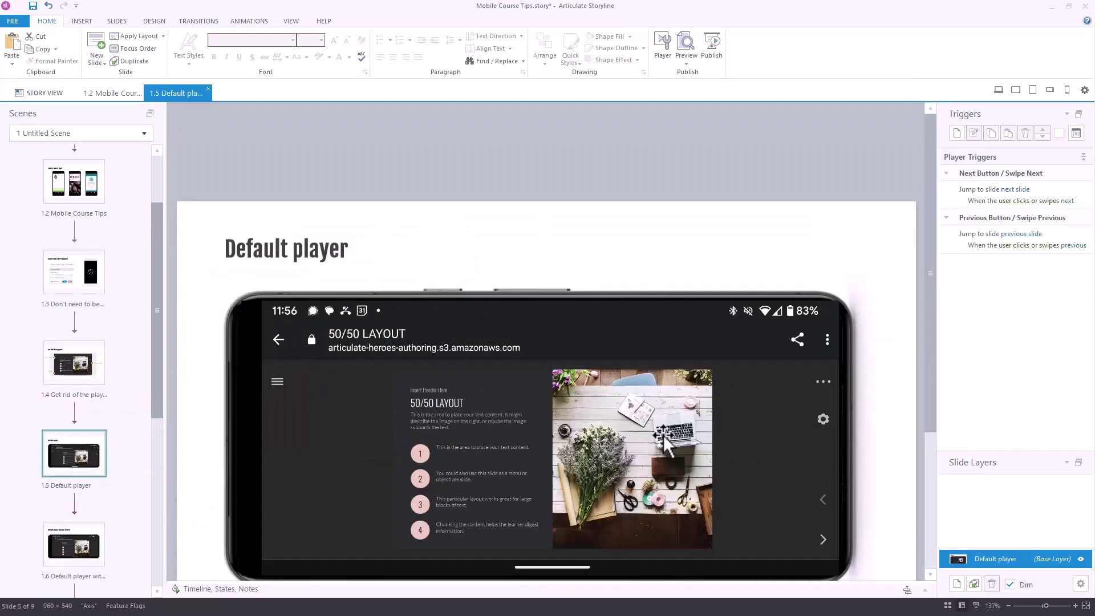
# Step: Open slide 1.6 'Default player with no features', then slide 1.7 'Features off with light background'
pyautogui.scroll(-2, 663, 436)
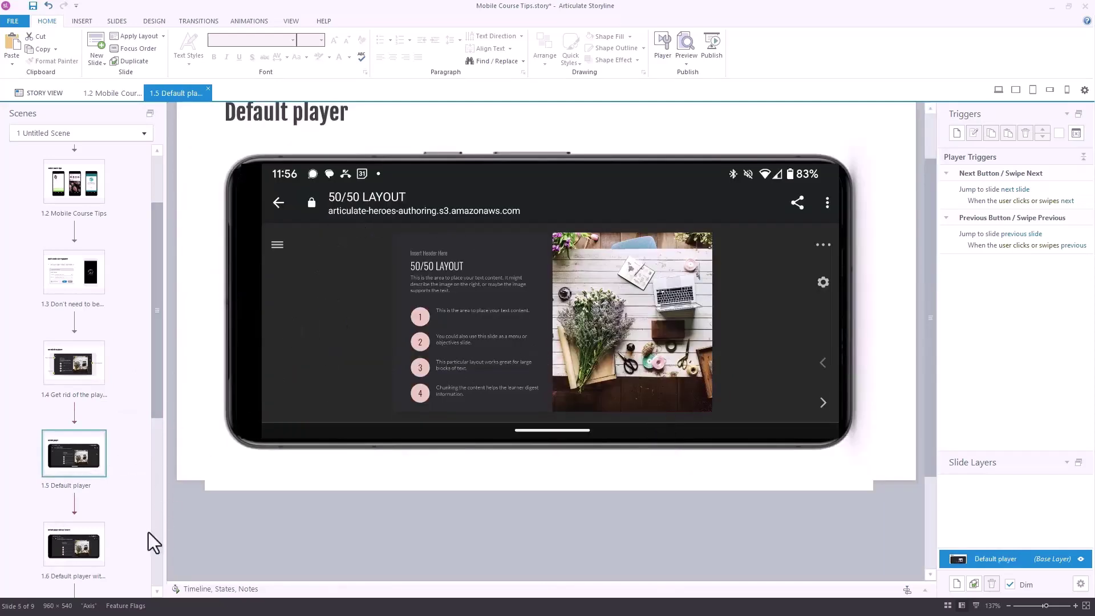
pyautogui.click(89, 552)
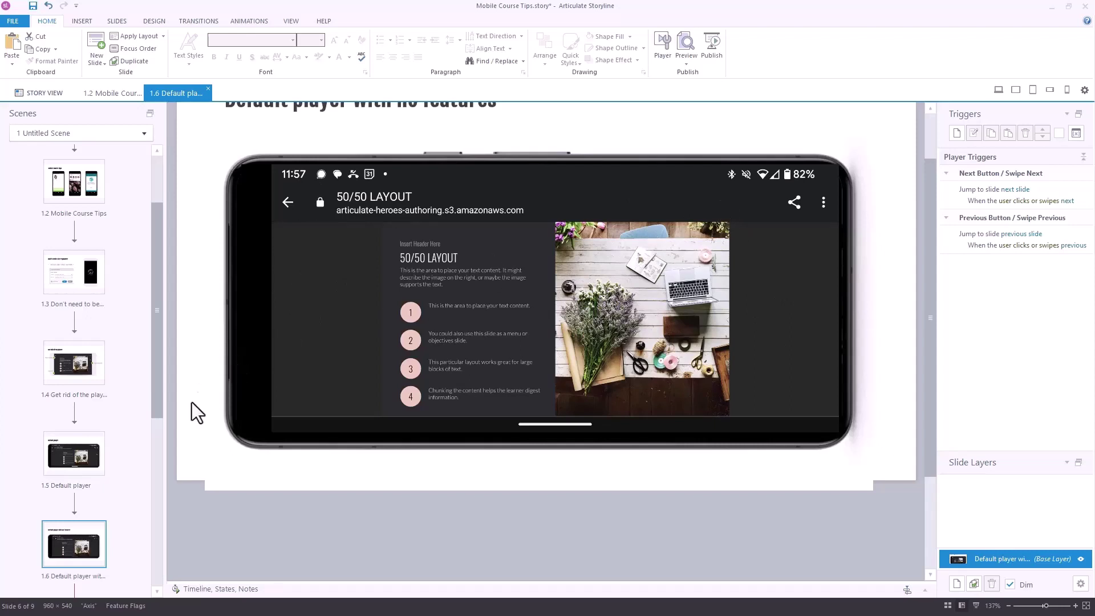
pyautogui.scroll(-2, 192, 402)
pyautogui.scroll(-1, 68, 496)
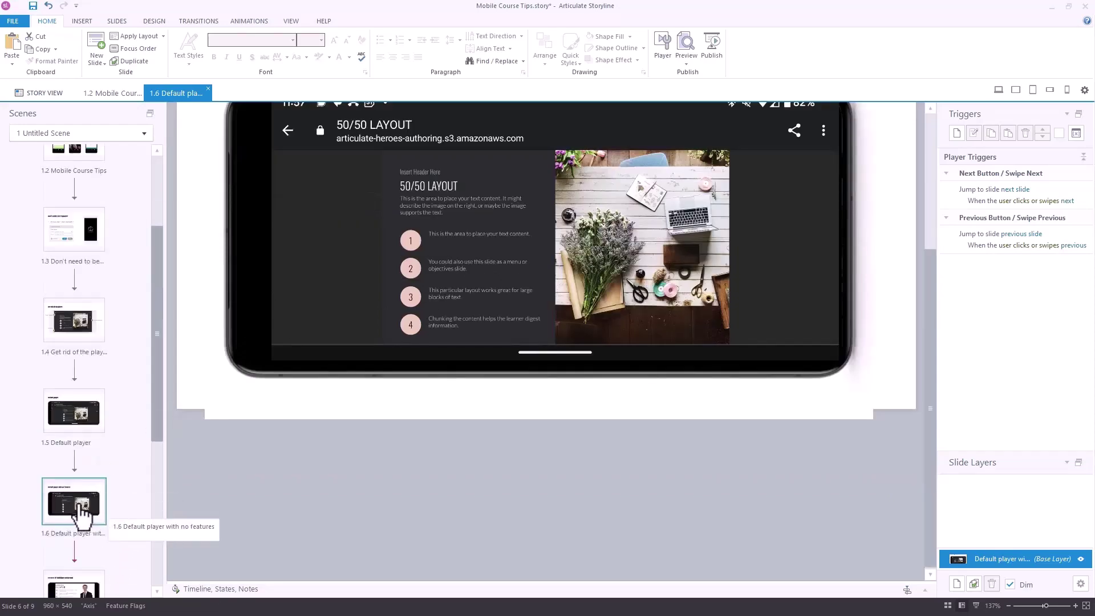
pyautogui.scroll(-1, 80, 511)
pyautogui.click(80, 558)
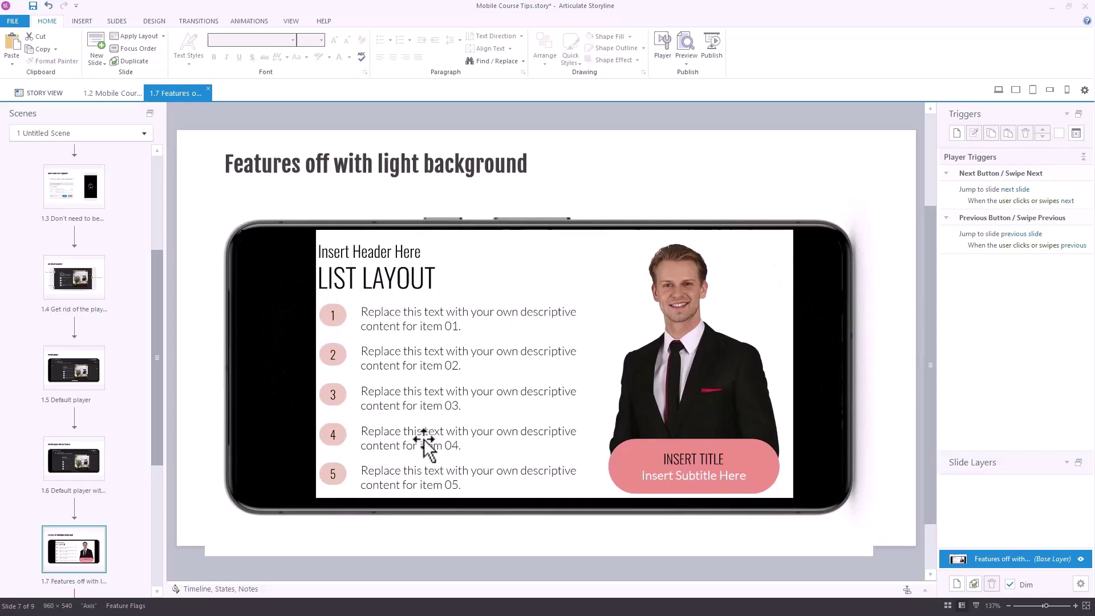
# Step: Flip through slides 1.4, 1.5 and 1.7, then open slide 1.8
pyautogui.click(73, 281)
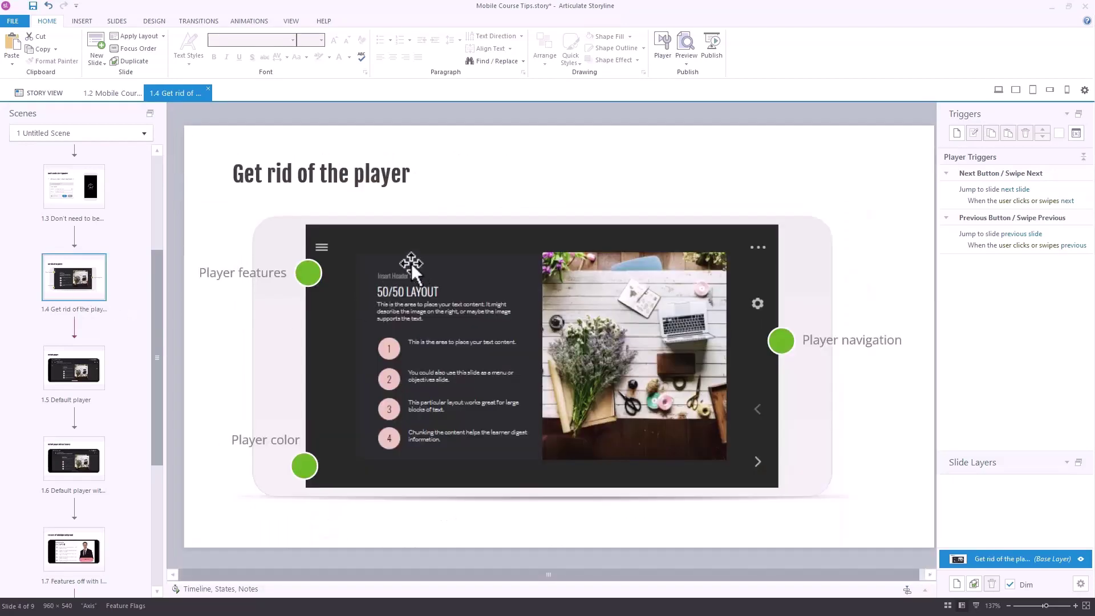
pyautogui.click(77, 368)
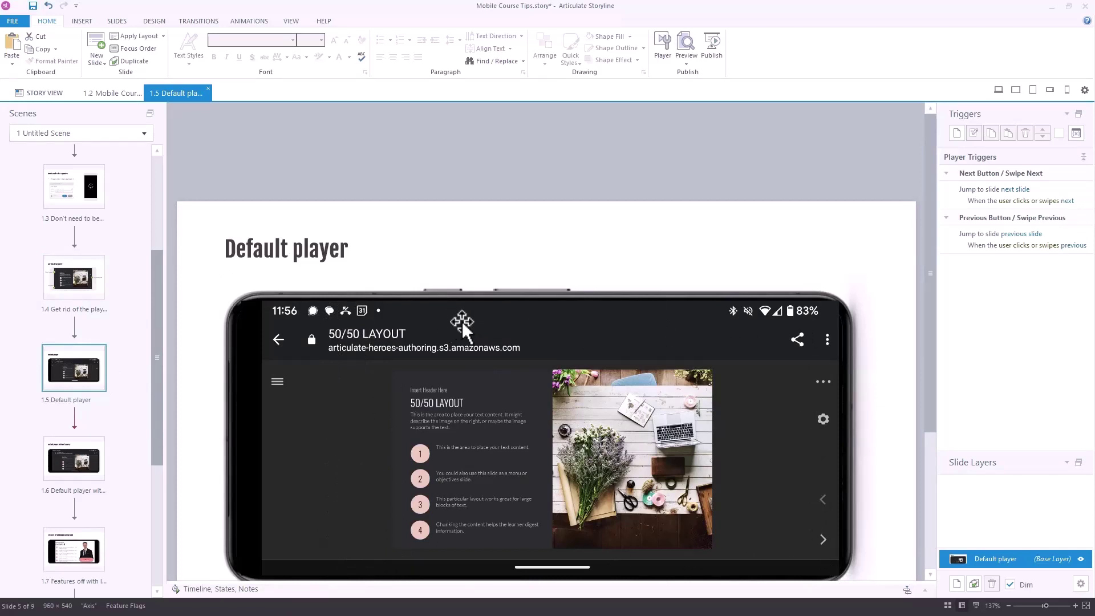
pyautogui.scroll(-3, 488, 299)
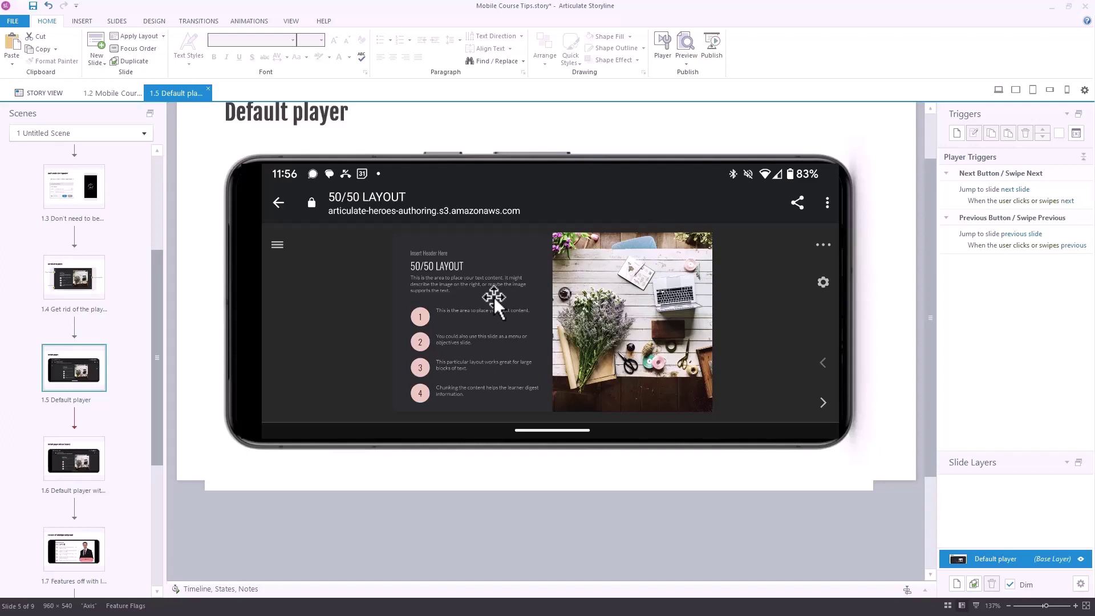
pyautogui.click(80, 556)
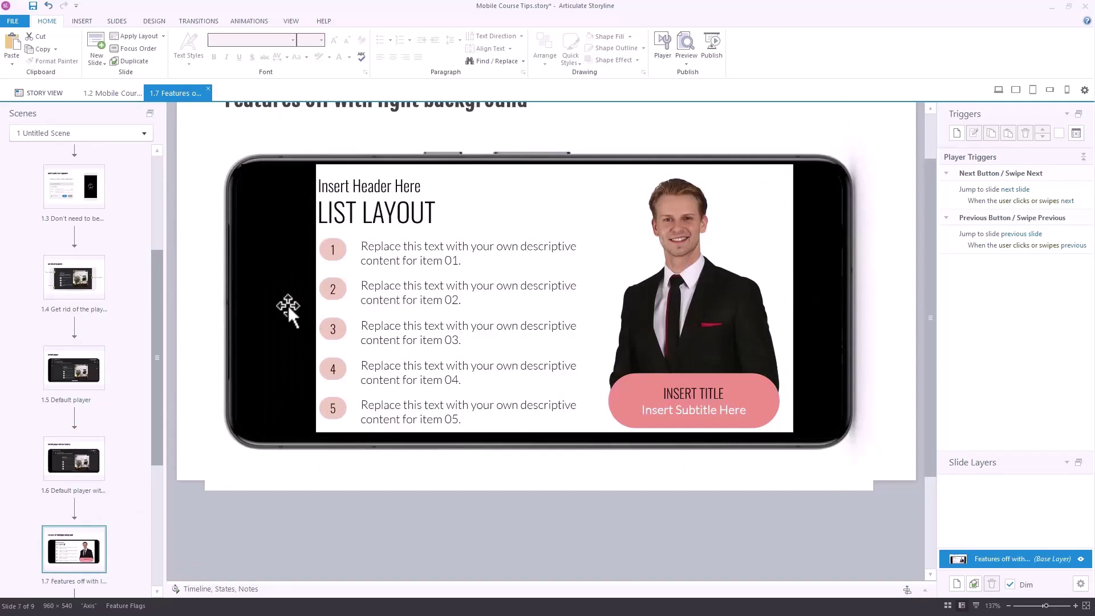
pyautogui.scroll(-3, 77, 415)
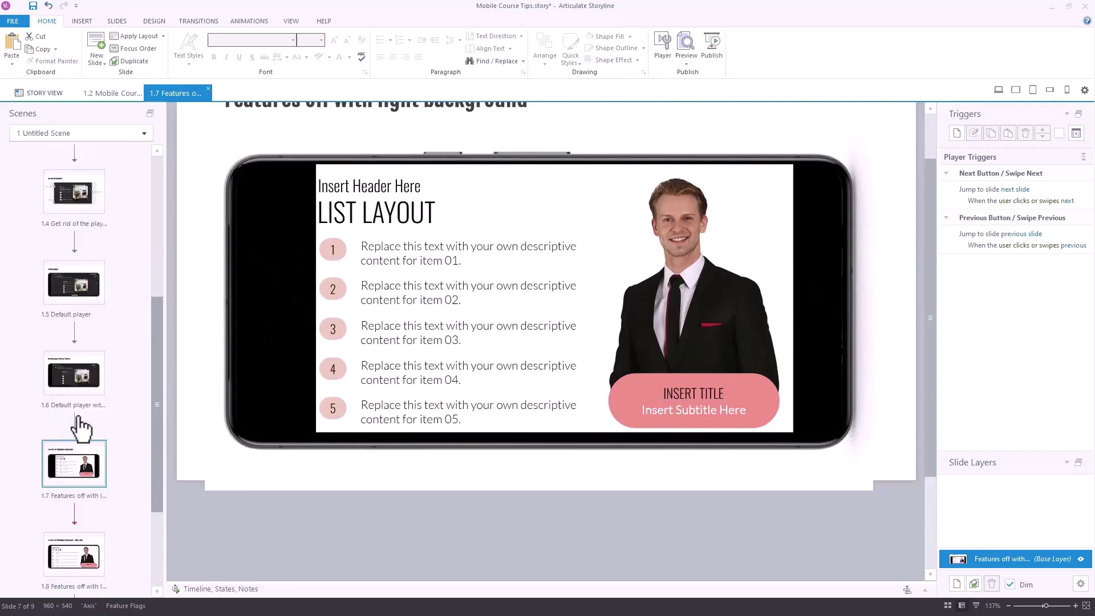
pyautogui.click(80, 564)
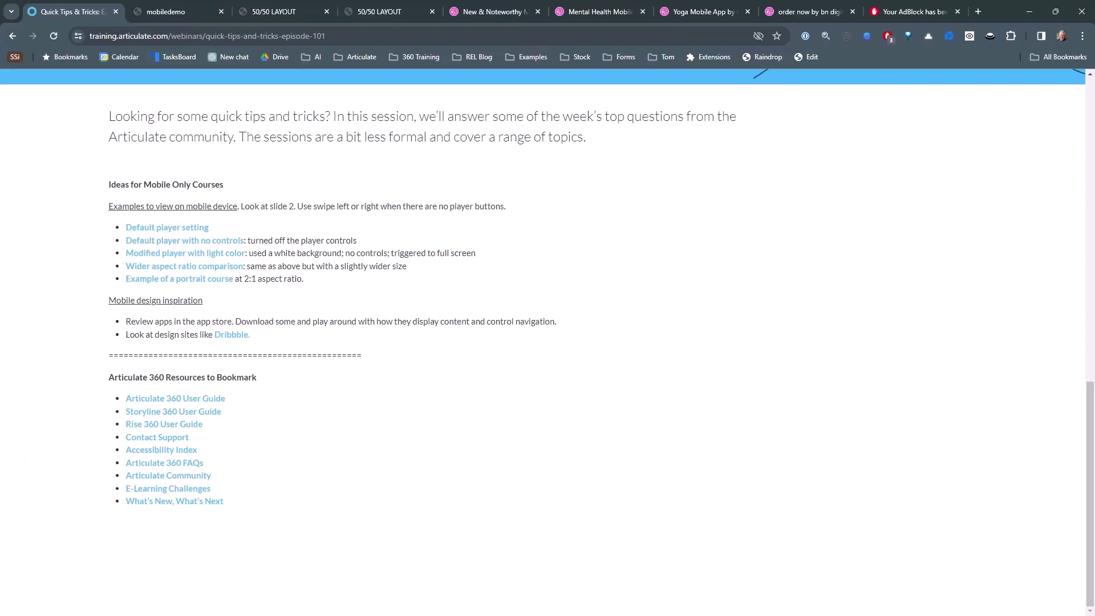
# Step: Switch back to Storyline with the 5050 LAYOUT project's slide 1.1 open
pyautogui.hotkey('alt', 'Tab')
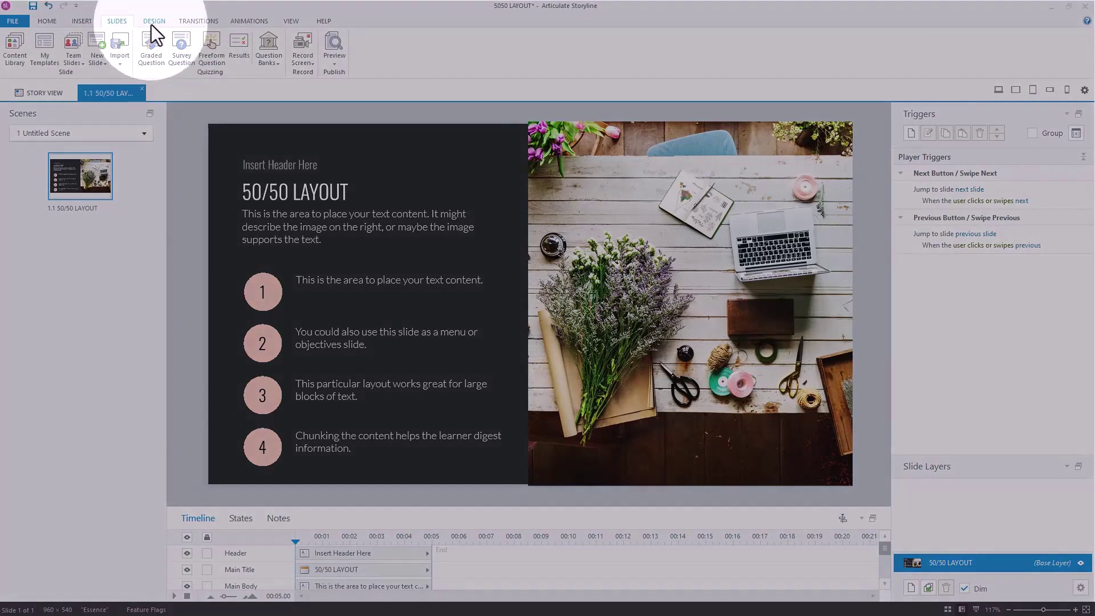
# Step: Resize the slide to 2000 × 1000 px with the aspect ratio unlocked
pyautogui.click(155, 23)
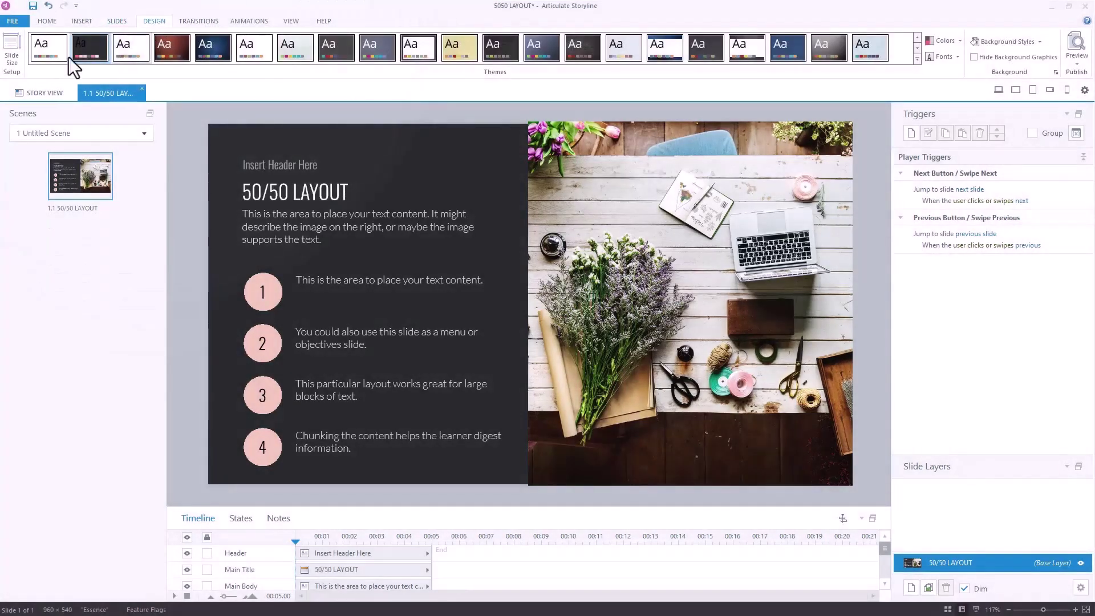
pyautogui.click(15, 48)
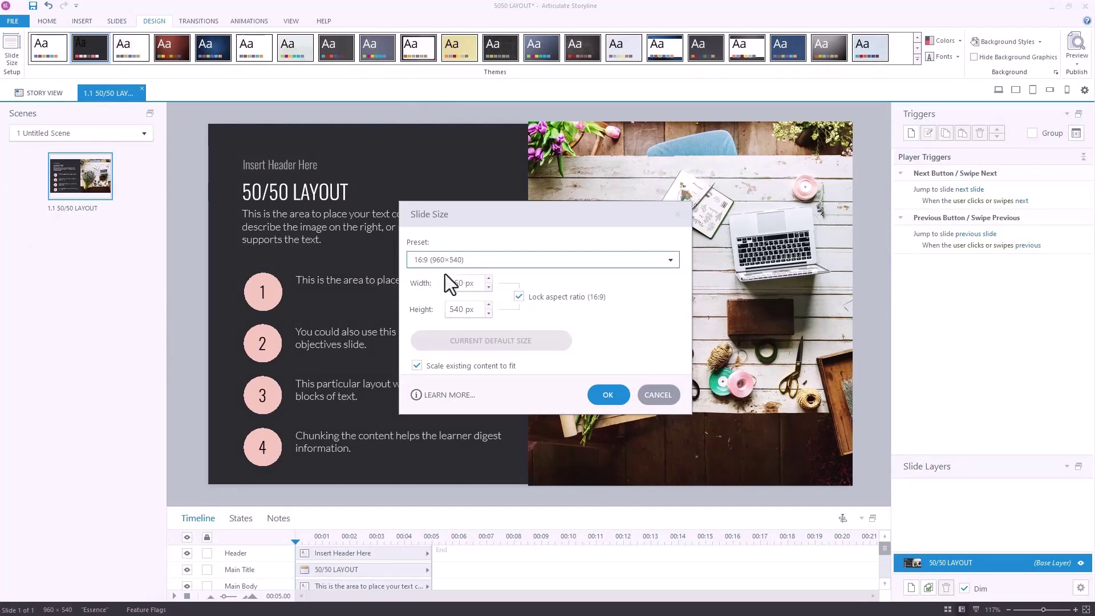
pyautogui.click(518, 297)
pyautogui.moveTo(479, 284); pyautogui.dragTo(450, 283)
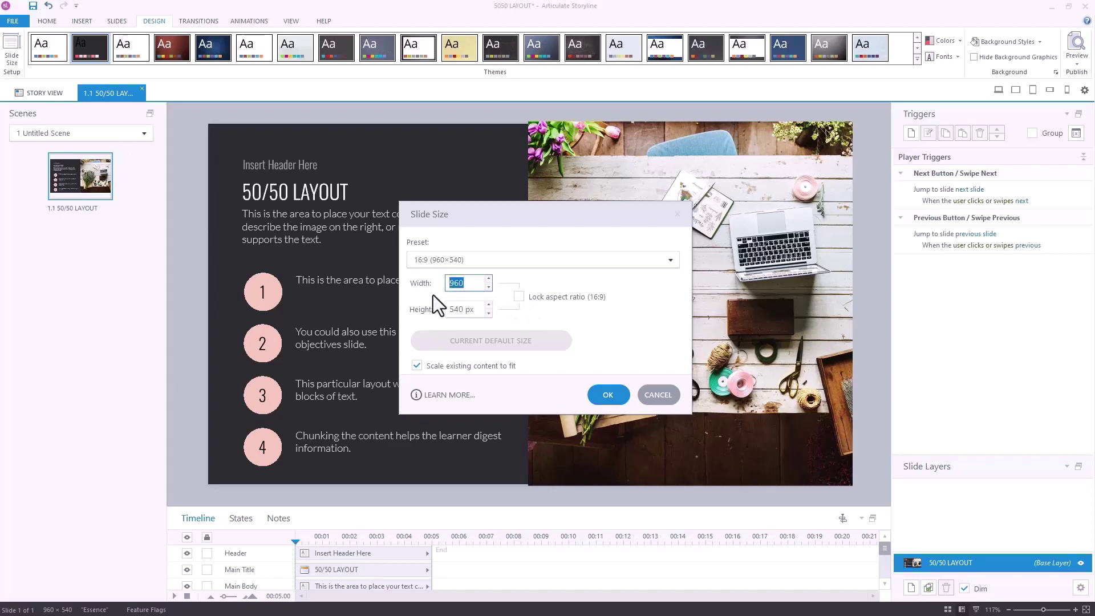
pyautogui.write('2000')
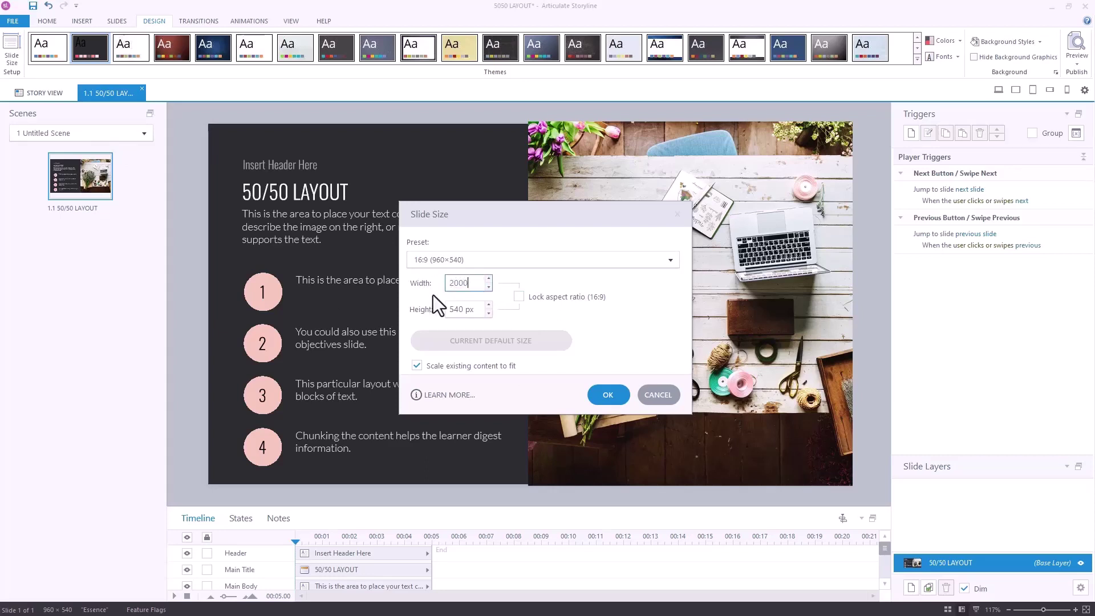
pyautogui.moveTo(476, 312); pyautogui.dragTo(425, 313)
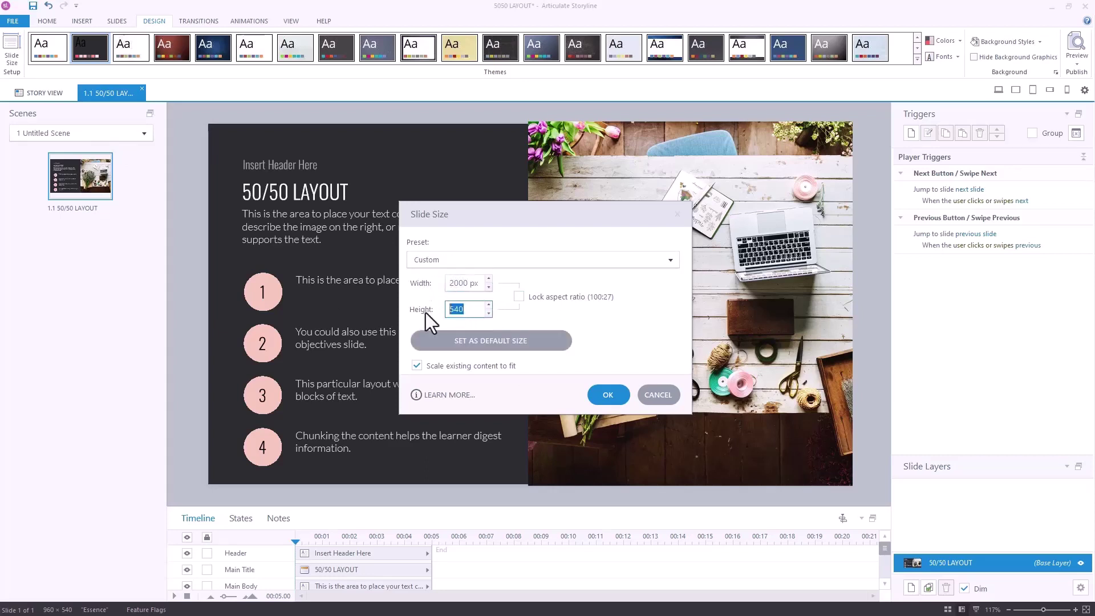
pyautogui.write('1000')
pyautogui.click(608, 395)
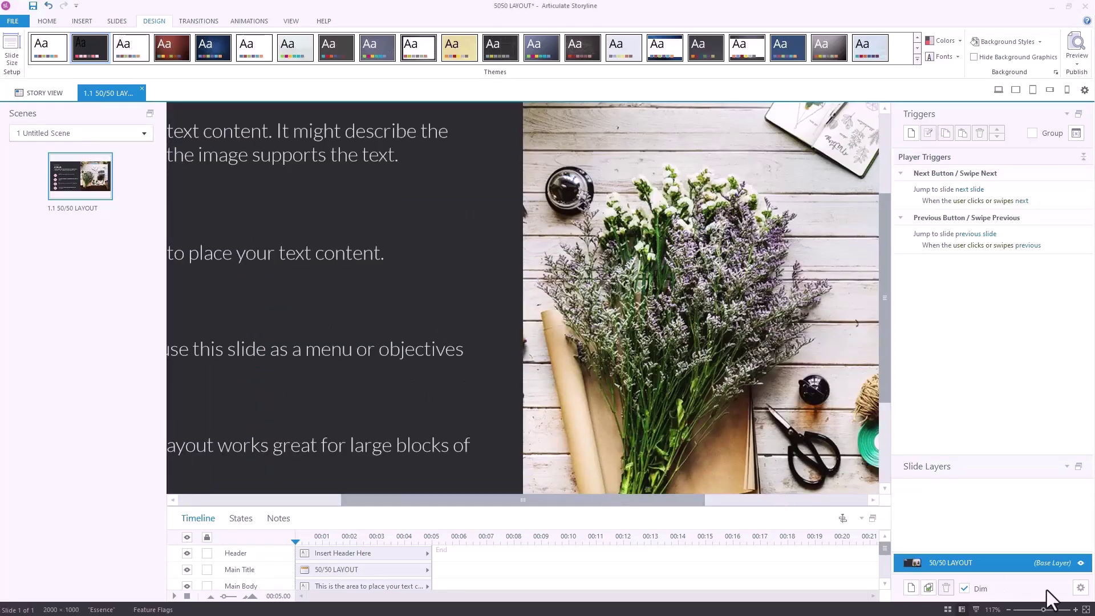
# Step: Check the slide properties without changes and fit the whole slide in view
pyautogui.click(1079, 588)
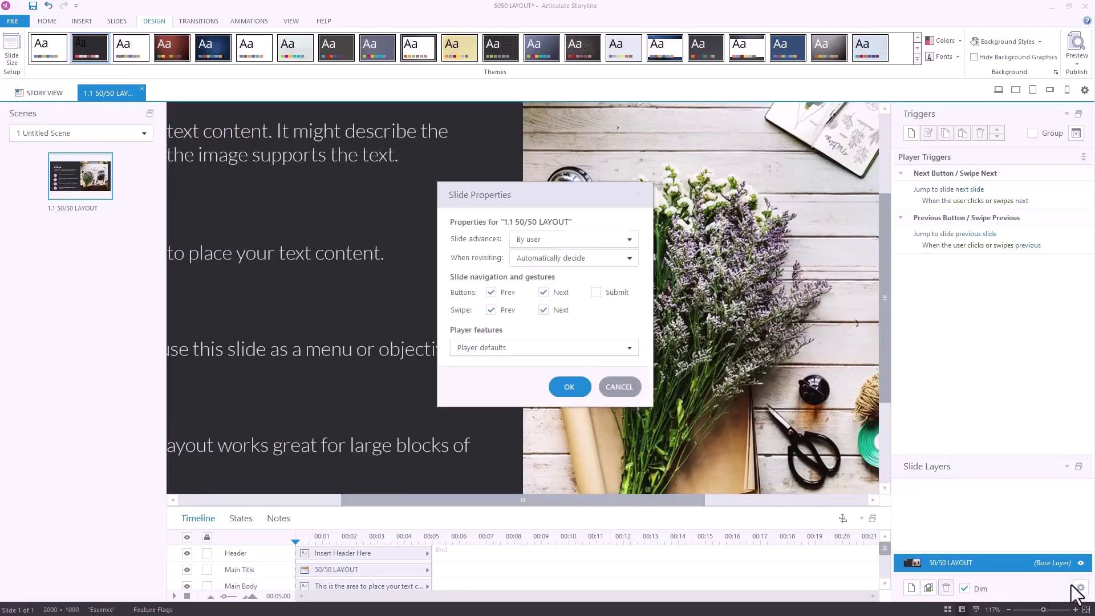
pyautogui.click(619, 387)
pyautogui.scroll(-3, 658, 366)
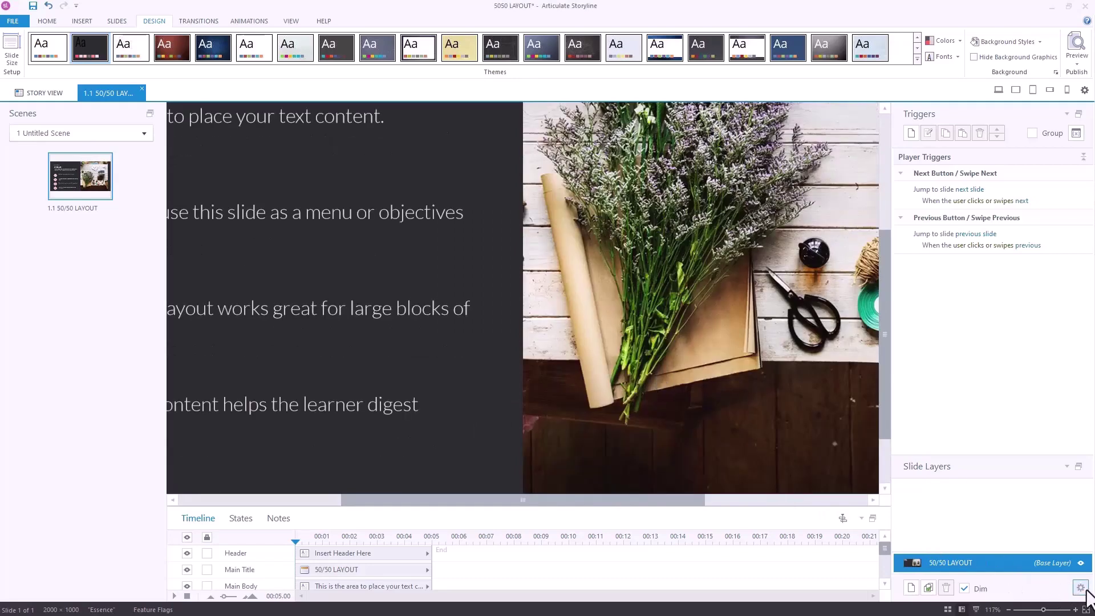
pyautogui.click(1086, 609)
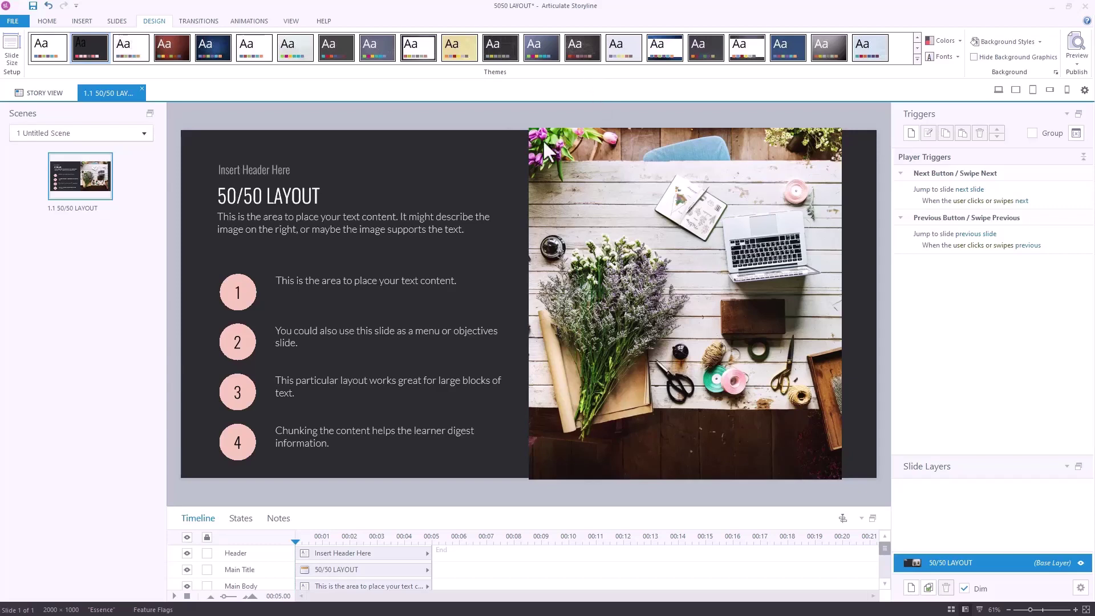
# Step: Enable the Full-screen control in the course's Player Properties
pyautogui.click(50, 21)
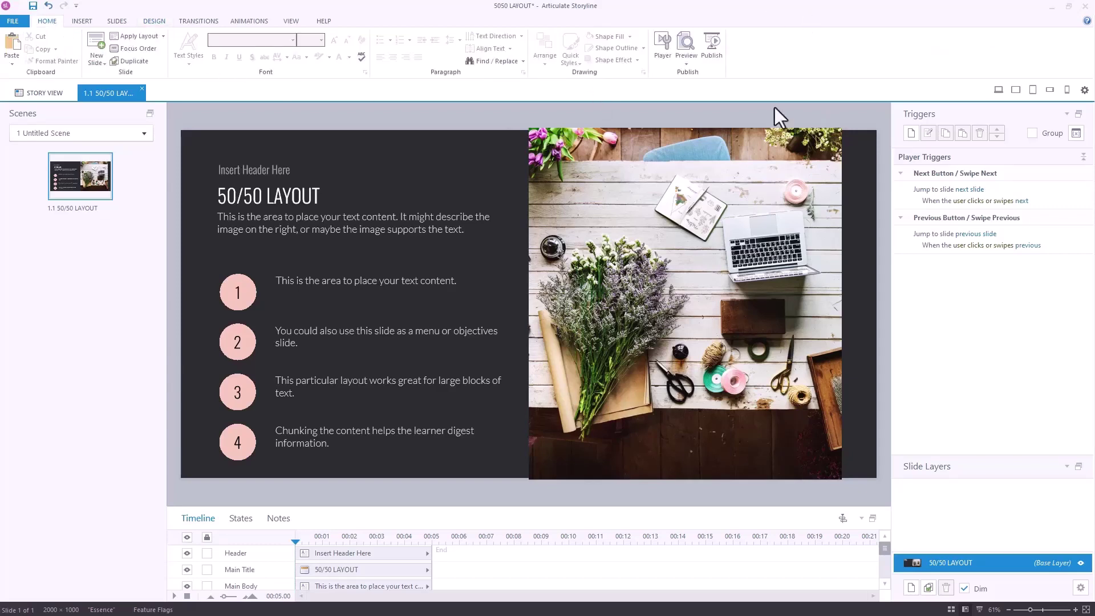
pyautogui.click(662, 52)
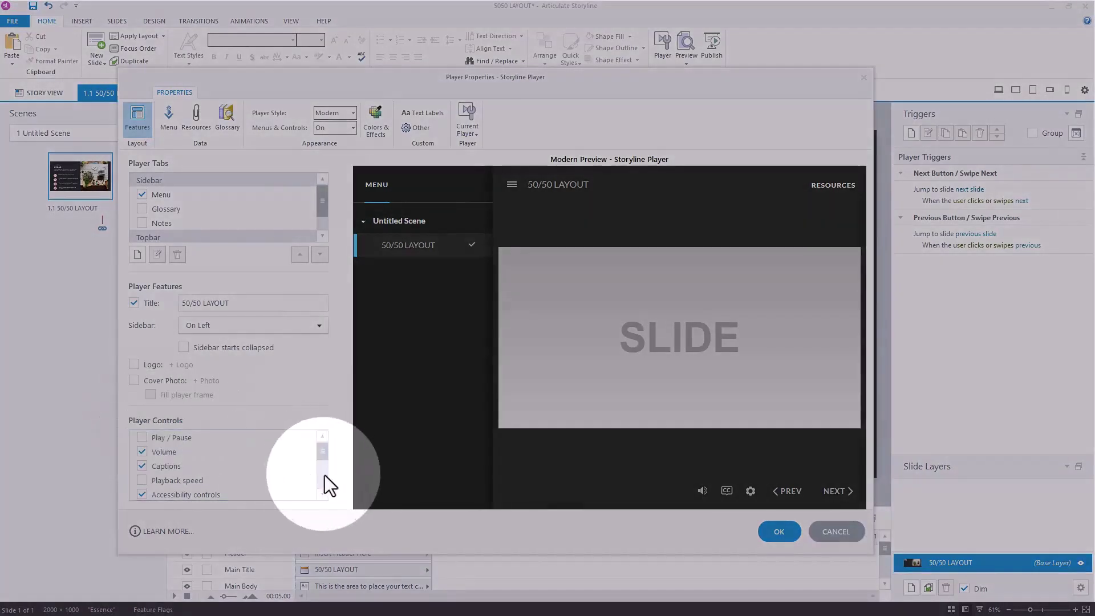
pyautogui.moveTo(321, 454); pyautogui.dragTo(316, 473)
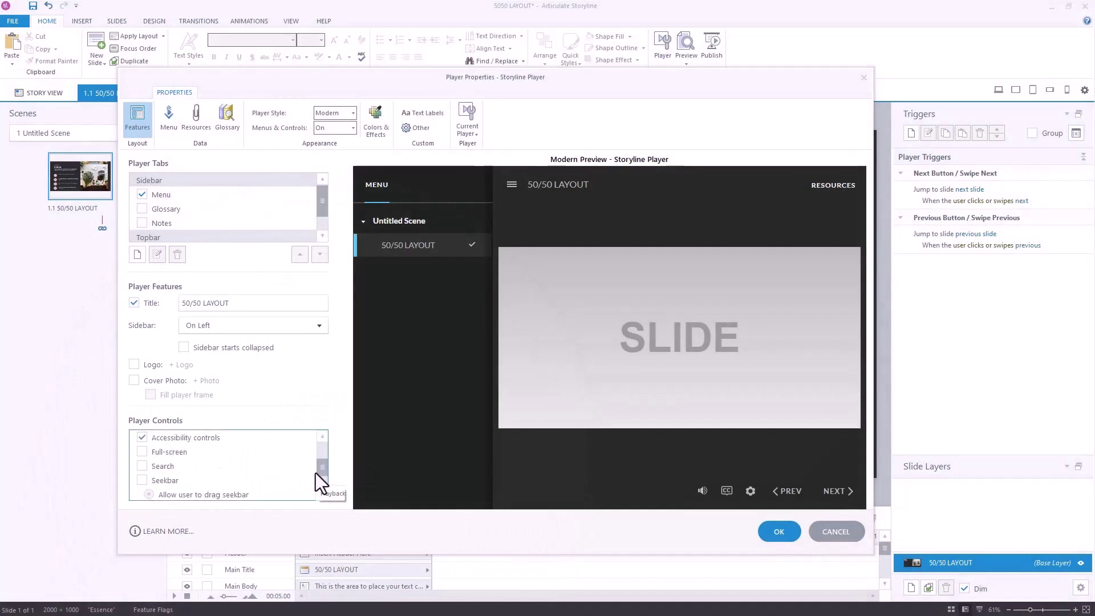
pyautogui.click(142, 453)
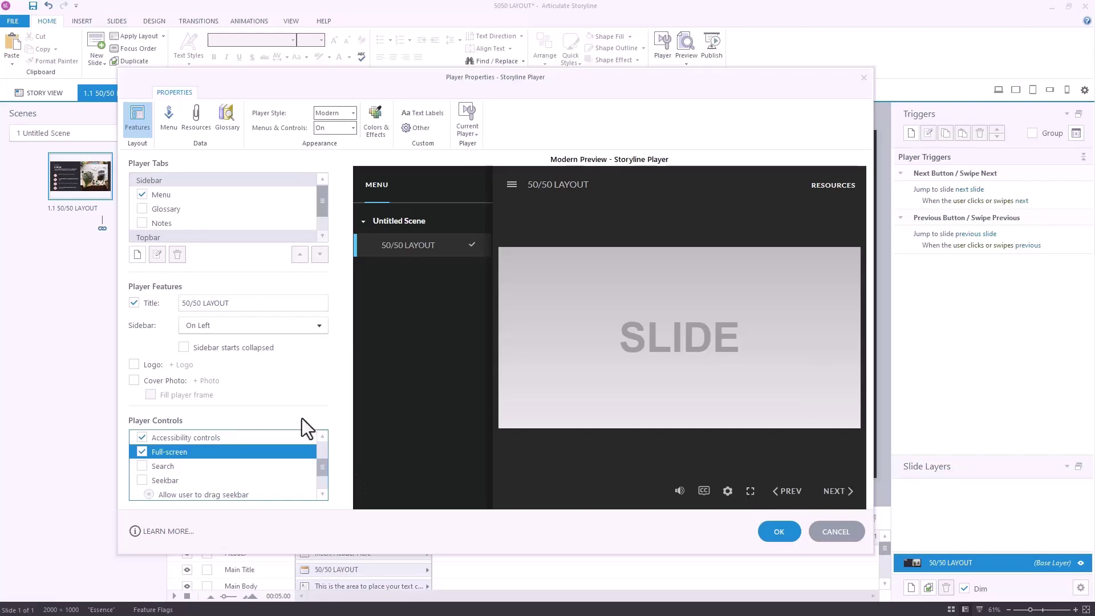
# Step: Untick Full-screen and set the player's Menus & Controls to Off
pyautogui.click(142, 451)
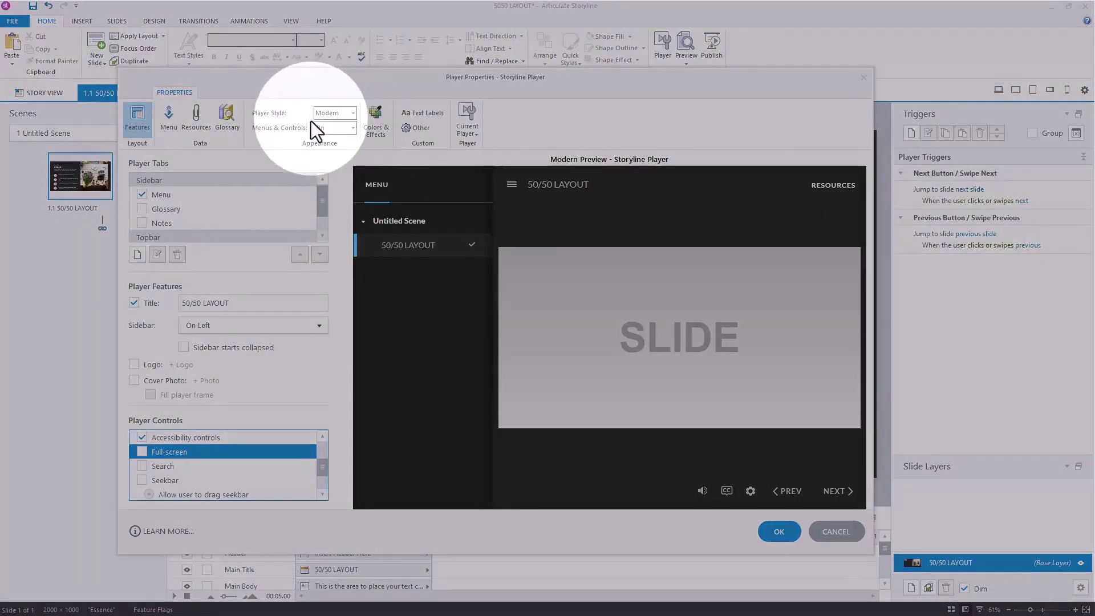
pyautogui.click(350, 131)
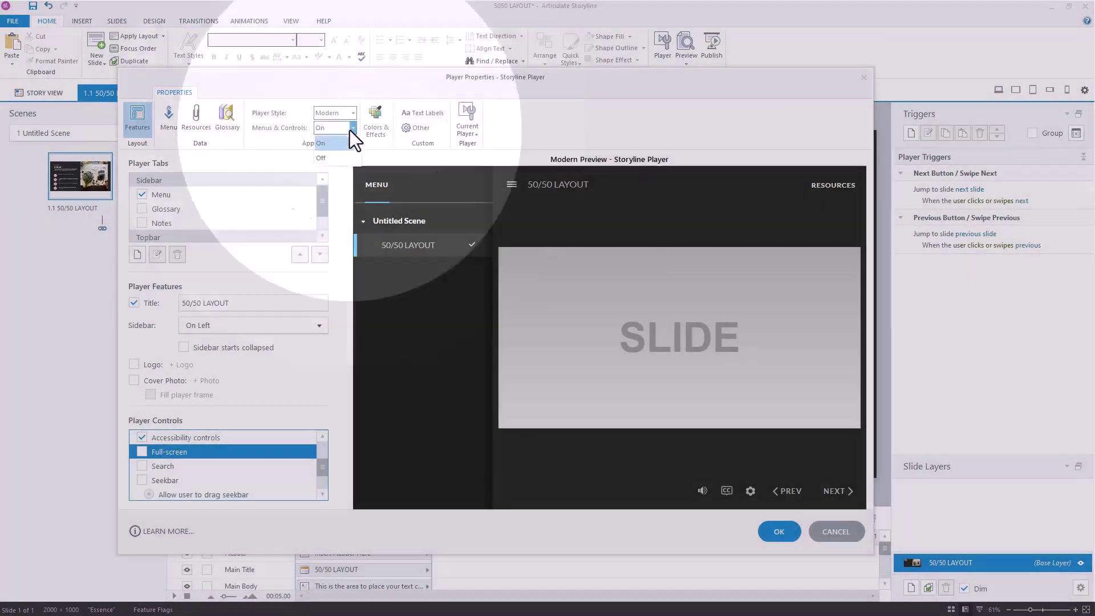
pyautogui.click(330, 157)
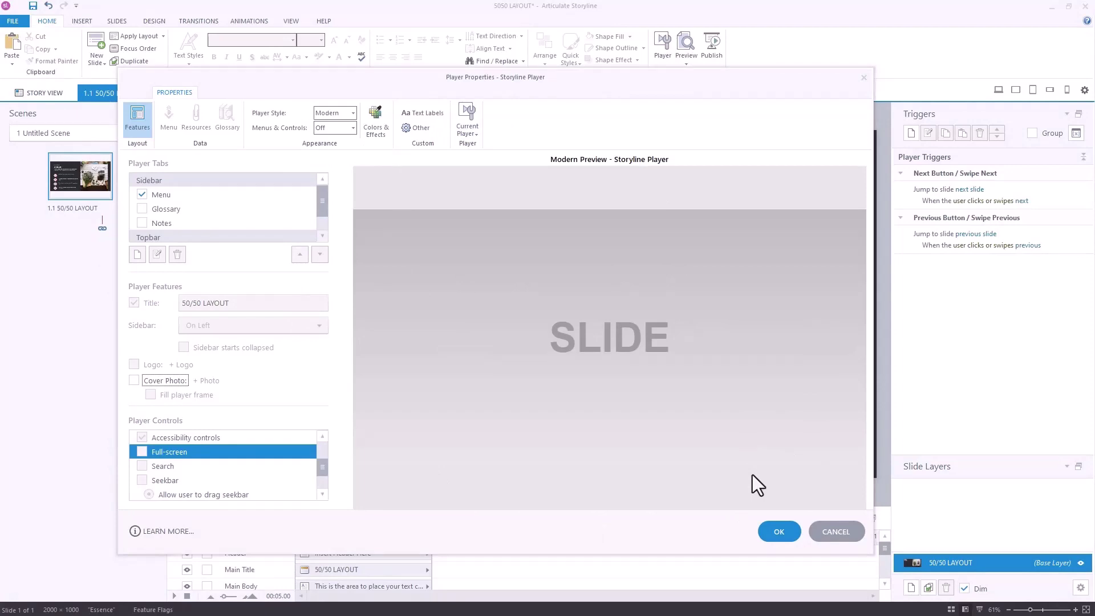
# Step: Apply the player settings and add a new slide layer named 'start'
pyautogui.click(779, 532)
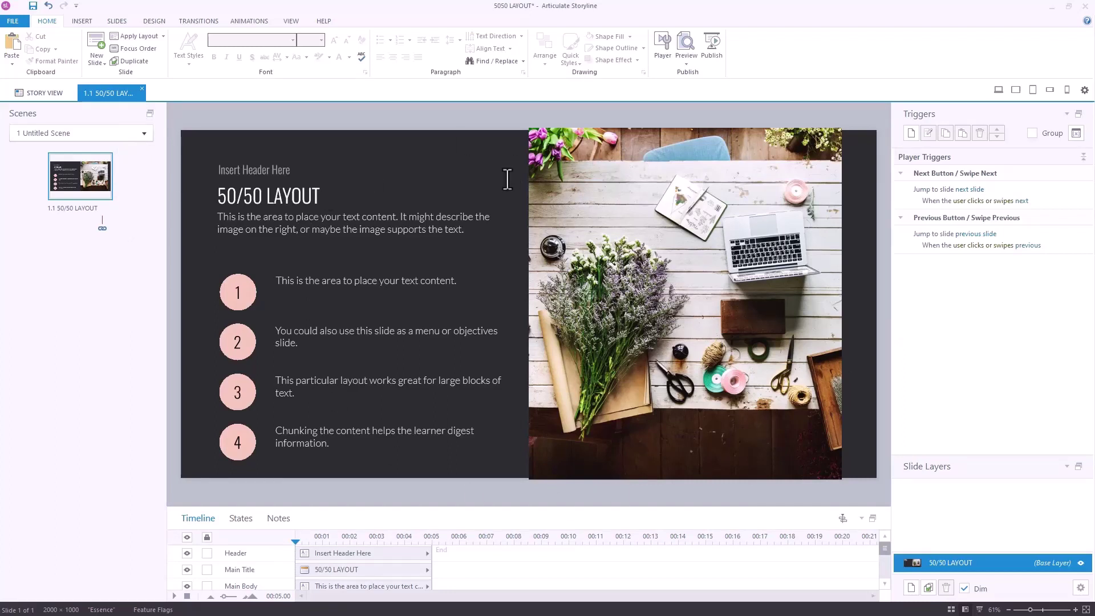
pyautogui.click(910, 587)
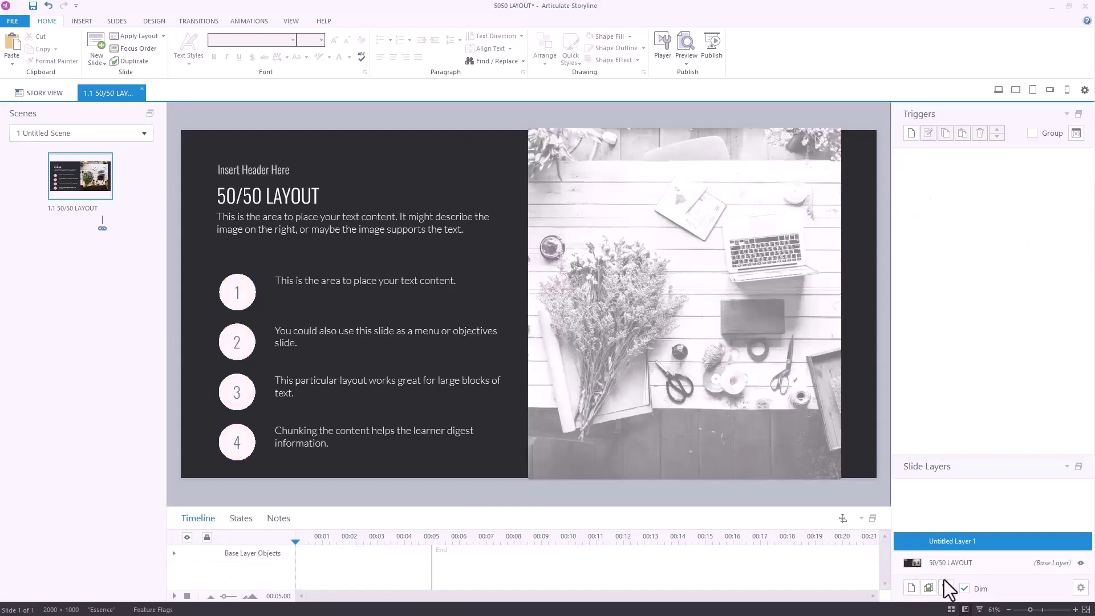
pyautogui.doubleClick(952, 542)
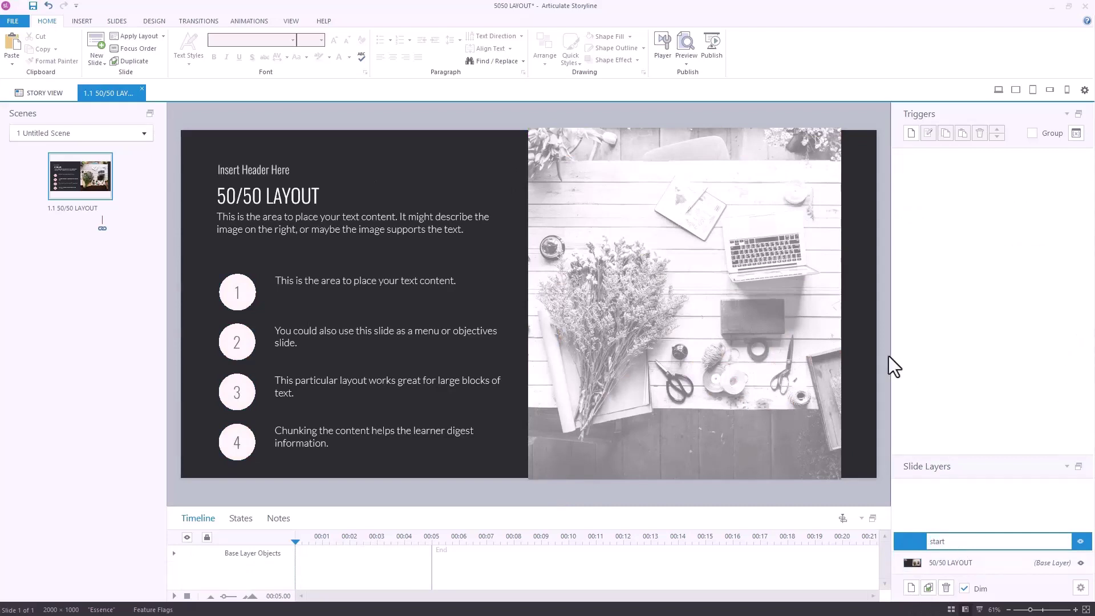
pyautogui.click(863, 278)
# Step: Draw a large rounded rectangle on the start layer reading 'welcome to the course'
pyautogui.click(85, 23)
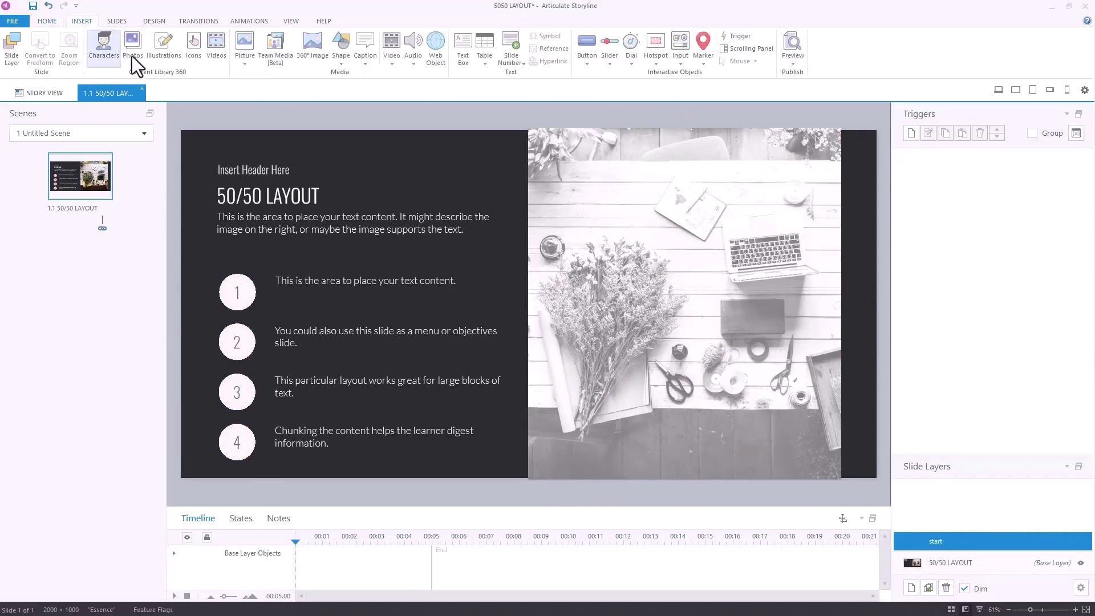
pyautogui.click(341, 54)
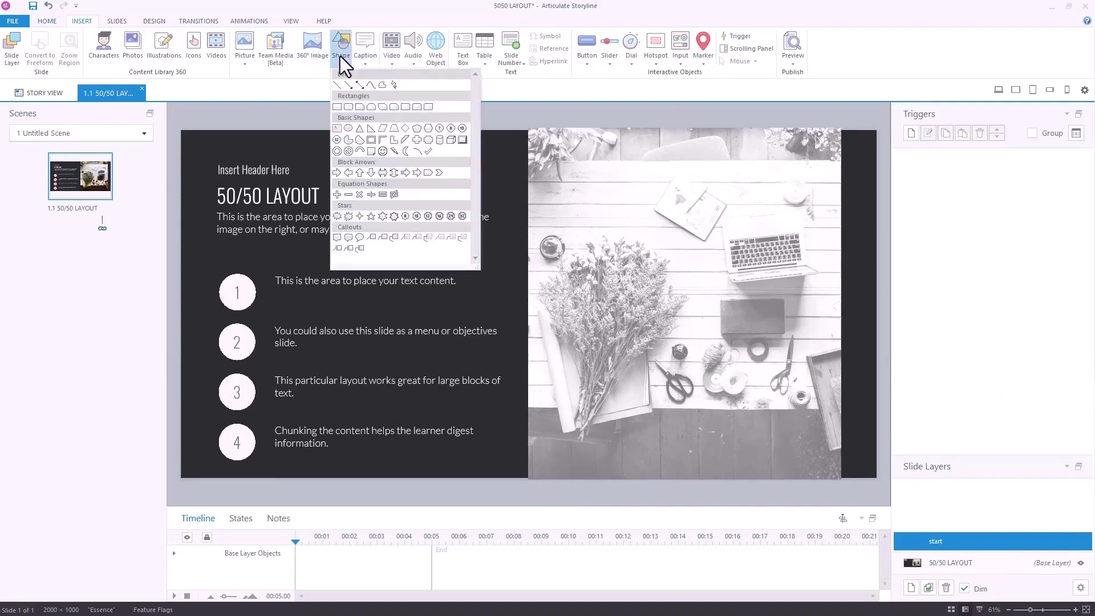
pyautogui.click(349, 107)
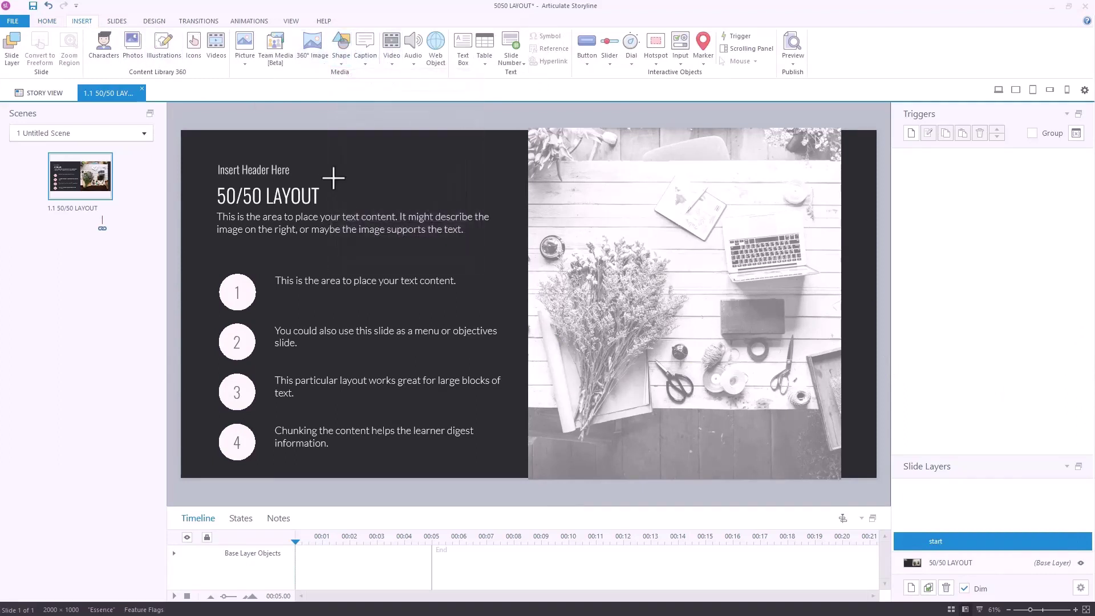
pyautogui.moveTo(332, 169)
pyautogui.mouseDown()
pyautogui.moveTo(608, 447)
pyautogui.moveTo(681, 433)
pyautogui.mouseUp()
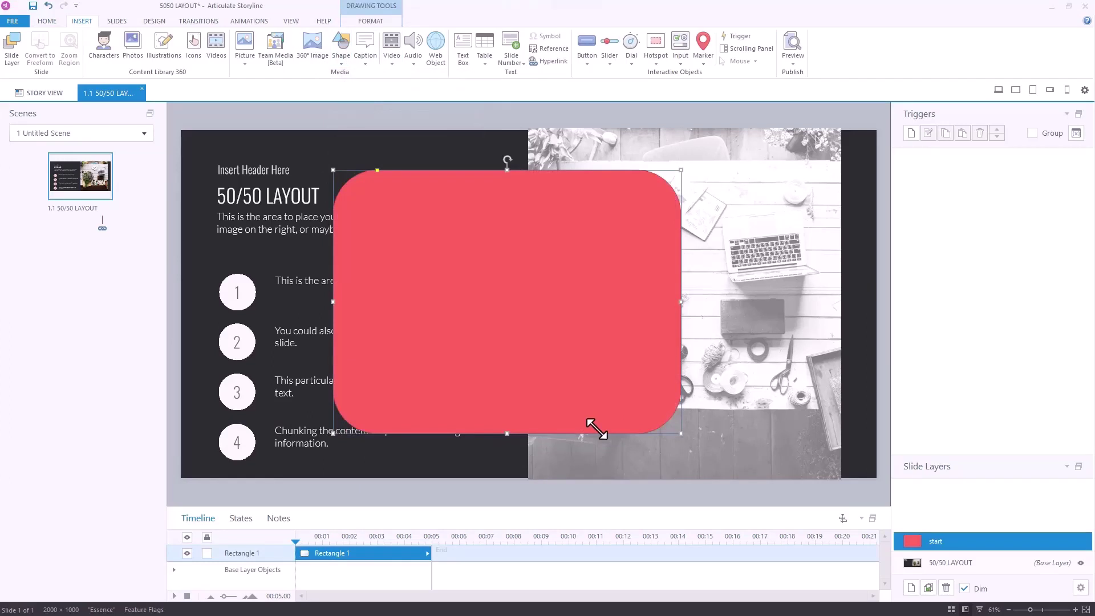
pyautogui.write('welcome to the course')
# Step: Add a 'get started' button below the welcome text
pyautogui.click(587, 48)
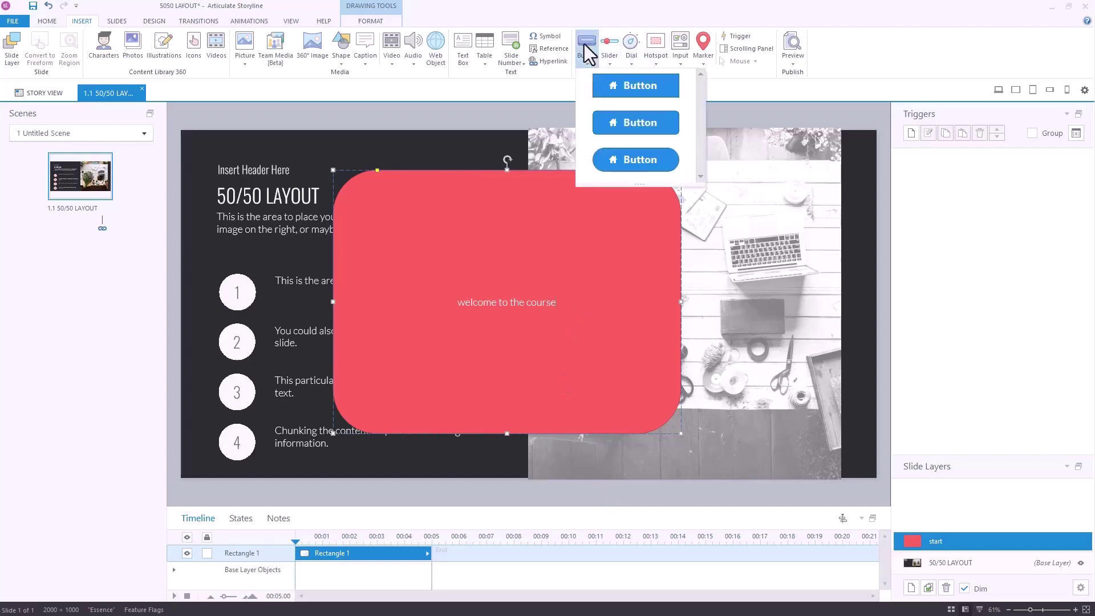
pyautogui.click(619, 91)
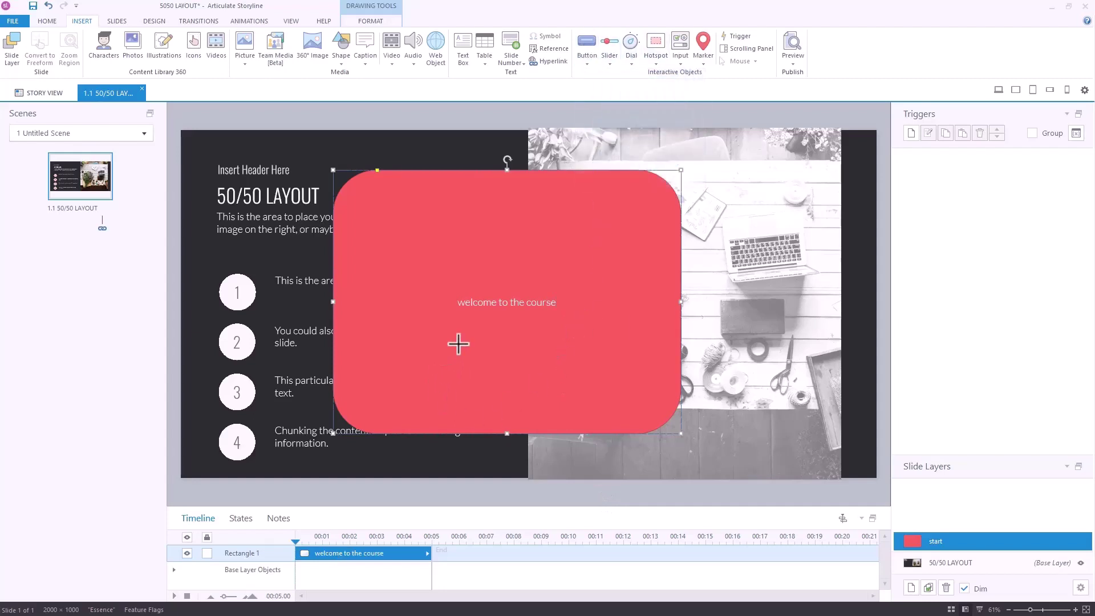
pyautogui.moveTo(459, 344)
pyautogui.mouseDown()
pyautogui.moveTo(472, 367)
pyautogui.moveTo(564, 394)
pyautogui.mouseUp()
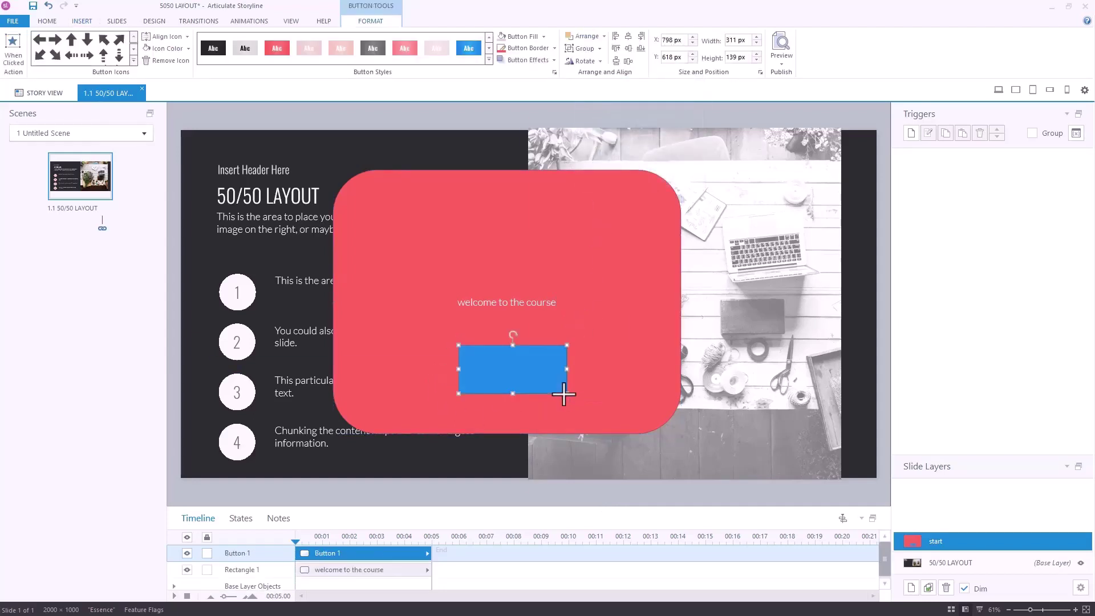
pyautogui.write('get started')
pyautogui.click(542, 350)
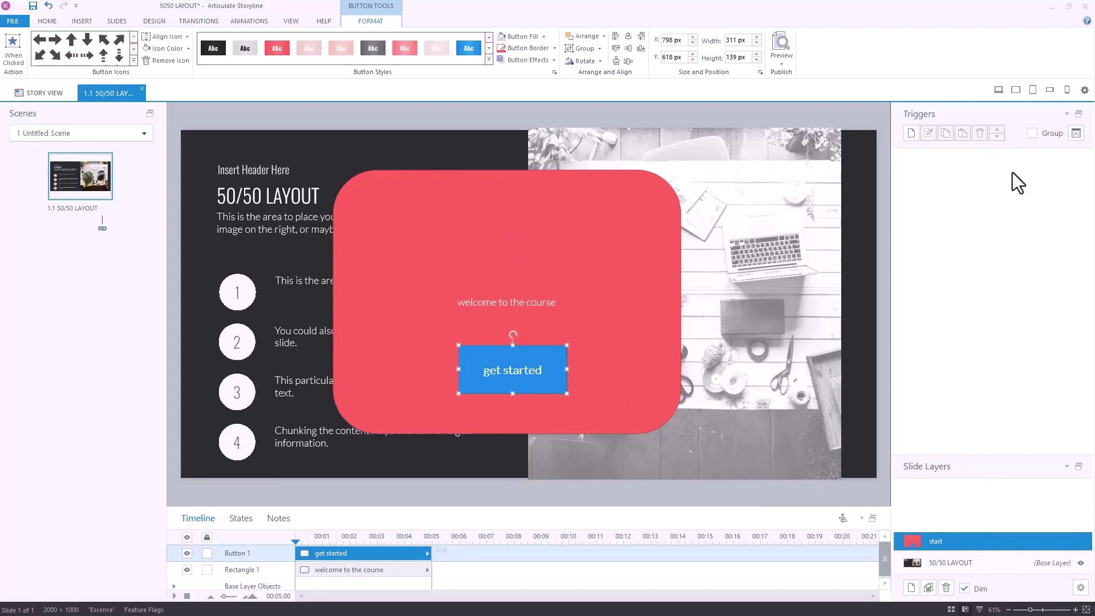
pyautogui.click(911, 133)
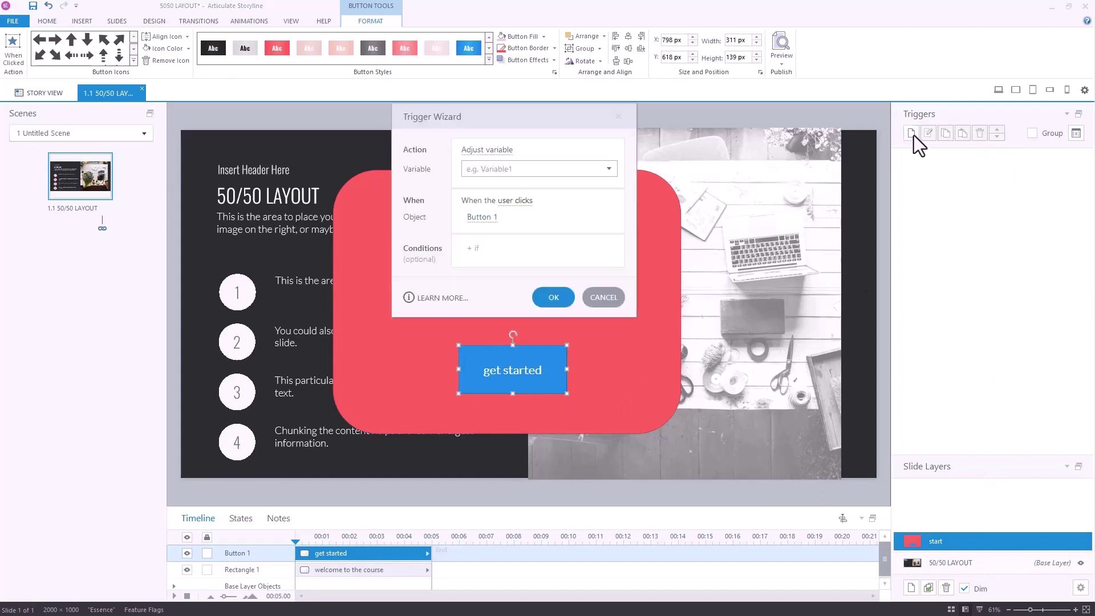
# Step: Set the get started button's trigger to hide this layer
pyautogui.click(489, 153)
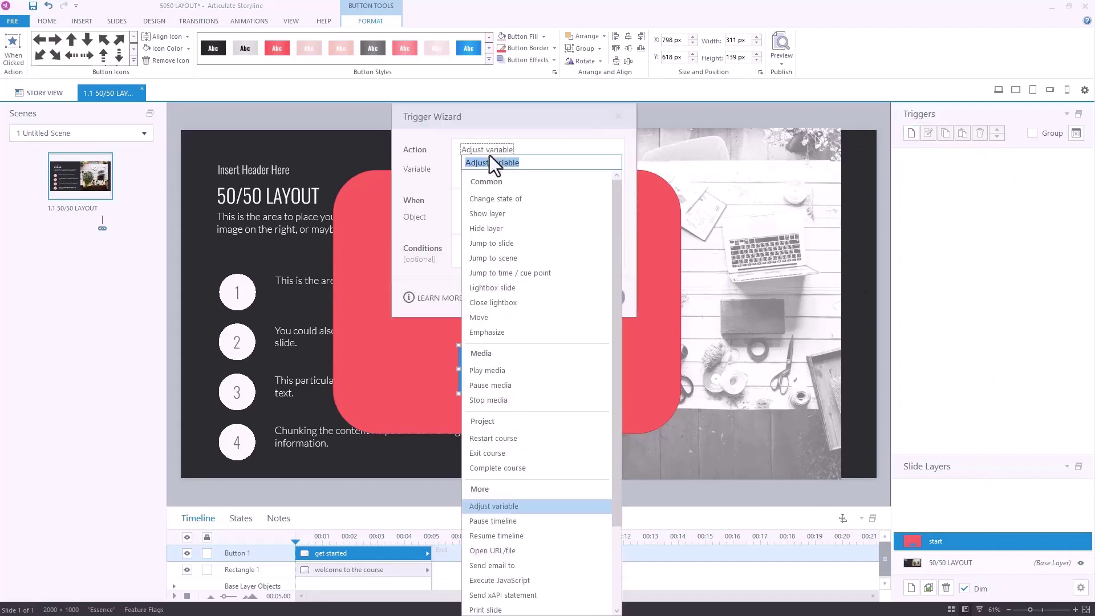
pyautogui.click(494, 227)
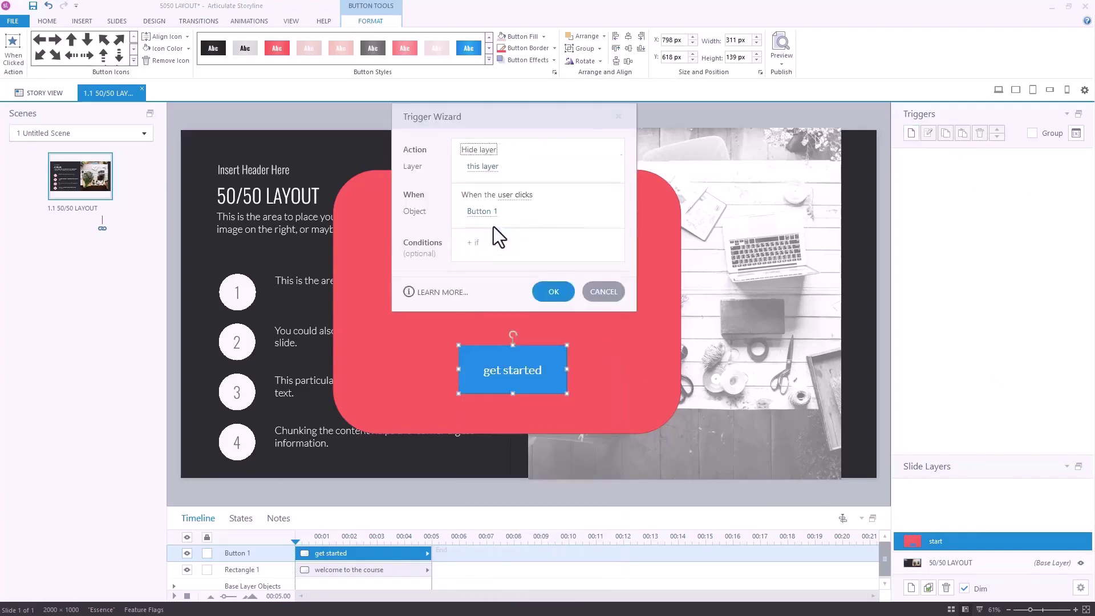
pyautogui.click(550, 291)
# Step: On the base layer, add a trigger showing the start layer when the timeline starts
pyautogui.click(956, 565)
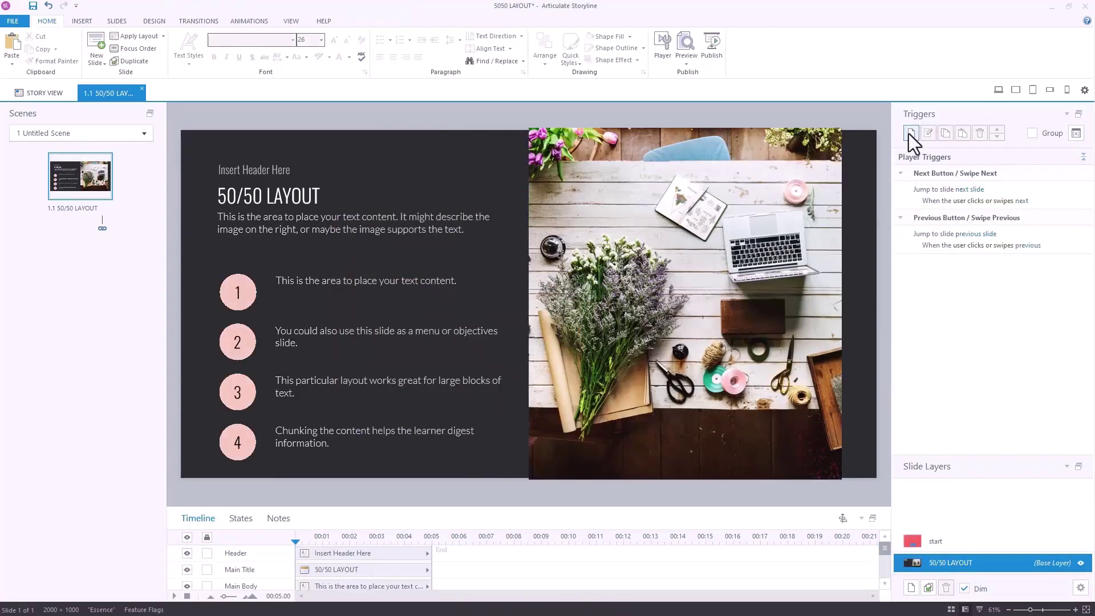
pyautogui.click(910, 134)
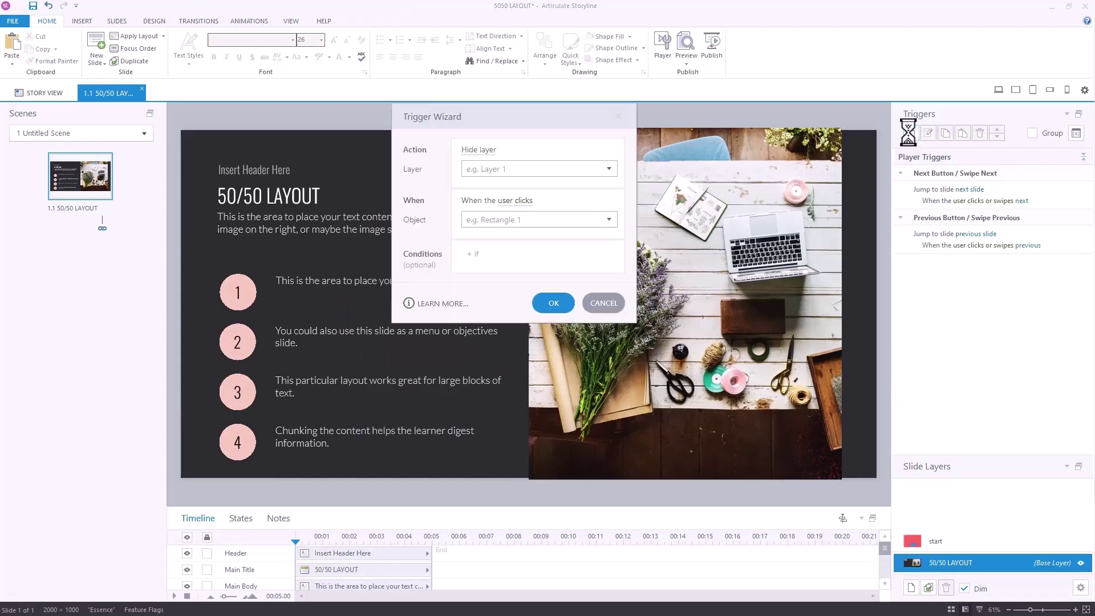
pyautogui.click(488, 151)
pyautogui.click(488, 214)
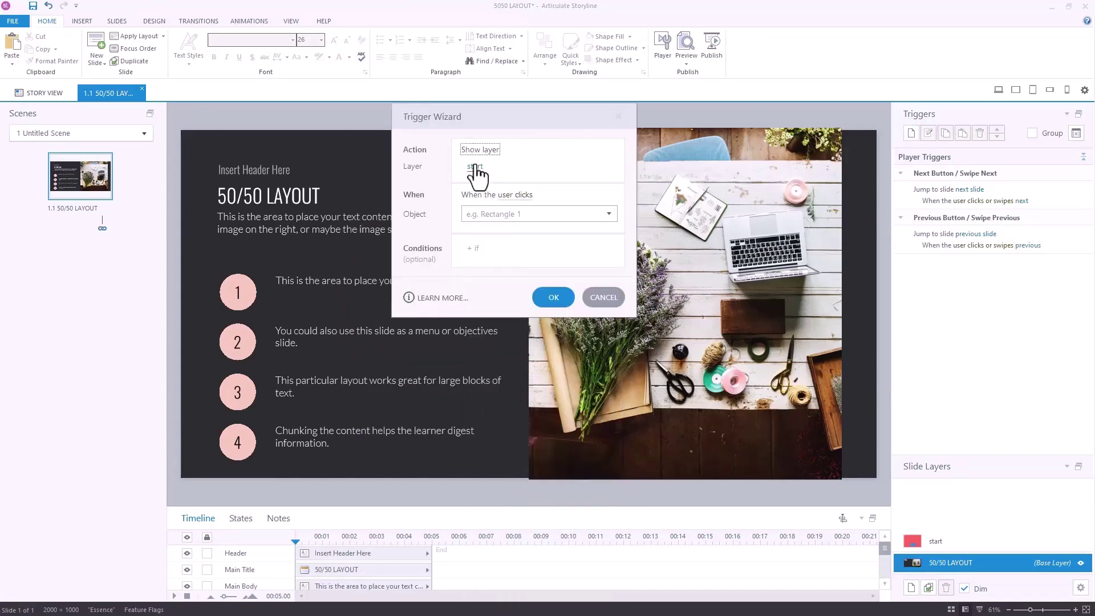
pyautogui.click(511, 196)
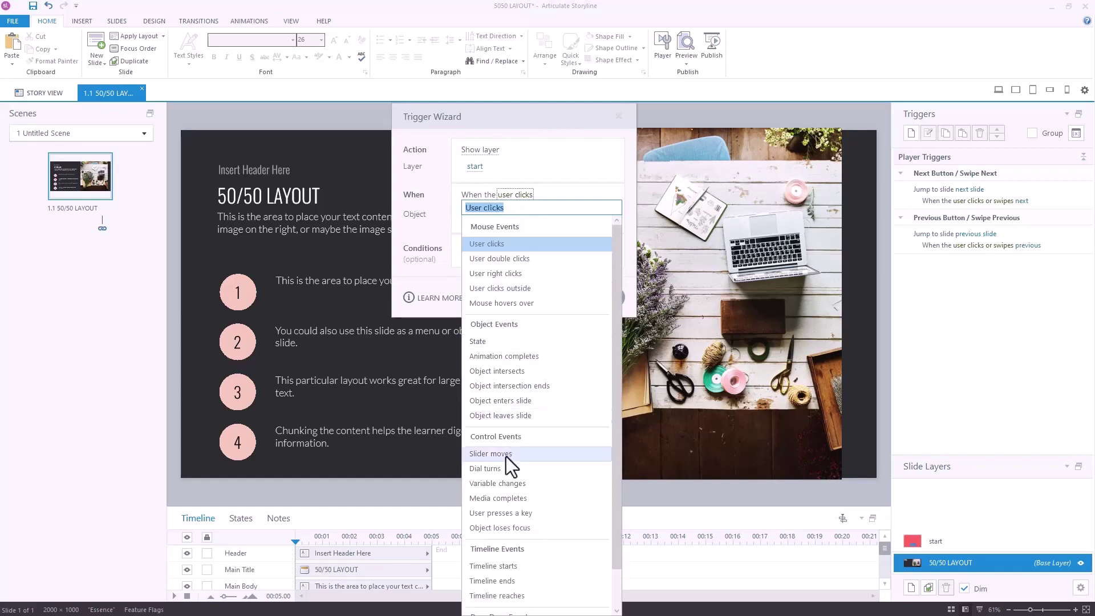
pyautogui.click(504, 565)
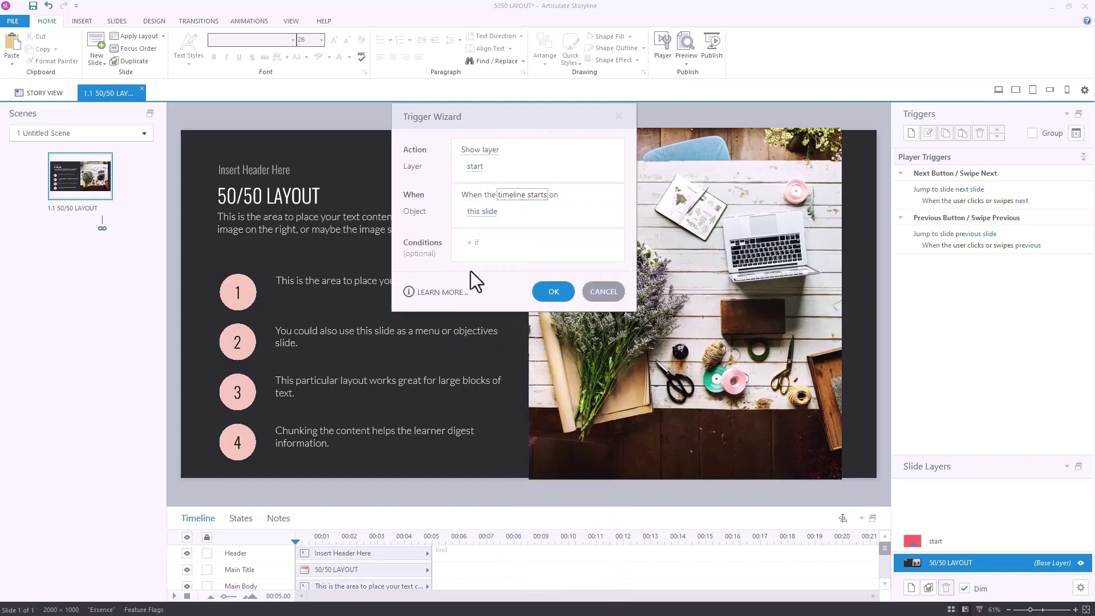
pyautogui.click(556, 290)
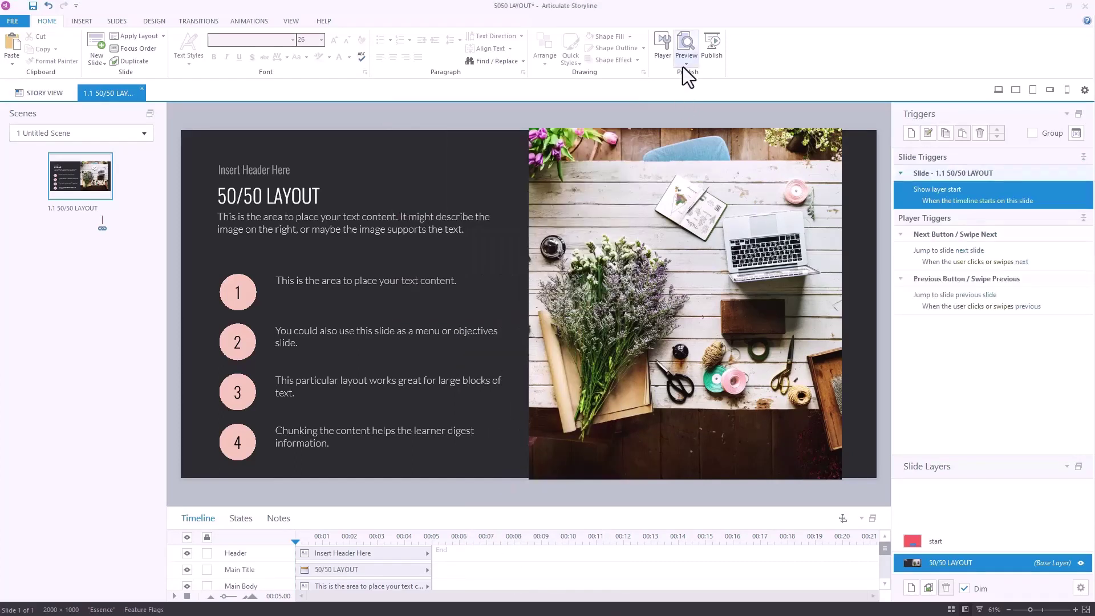
# Step: Preview this slide and confirm get started dismisses the welcome layer
pyautogui.click(682, 67)
pyautogui.click(700, 78)
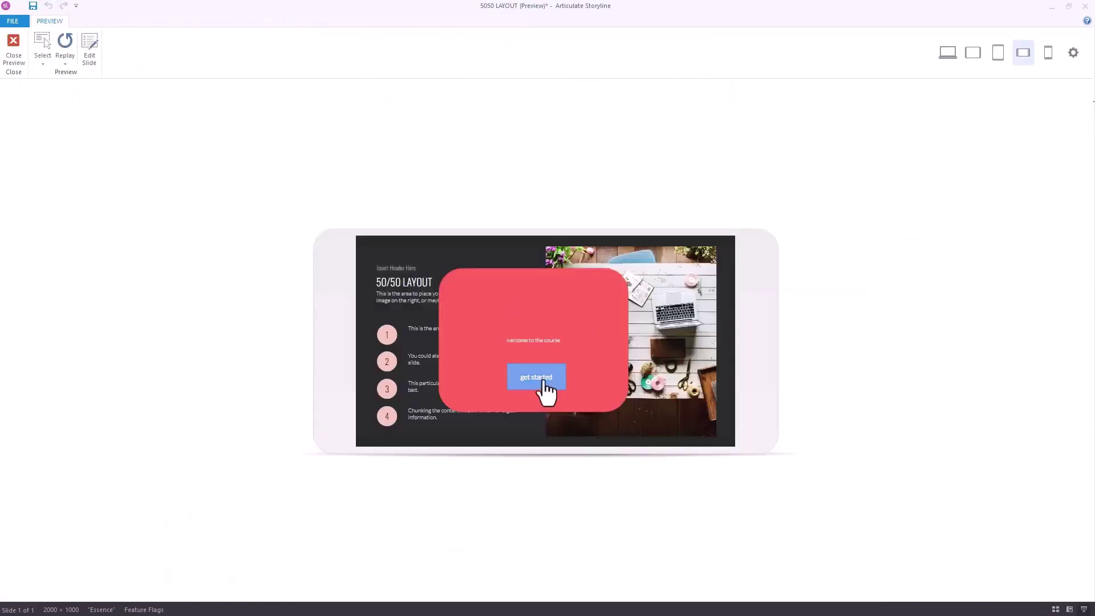
pyautogui.click(539, 379)
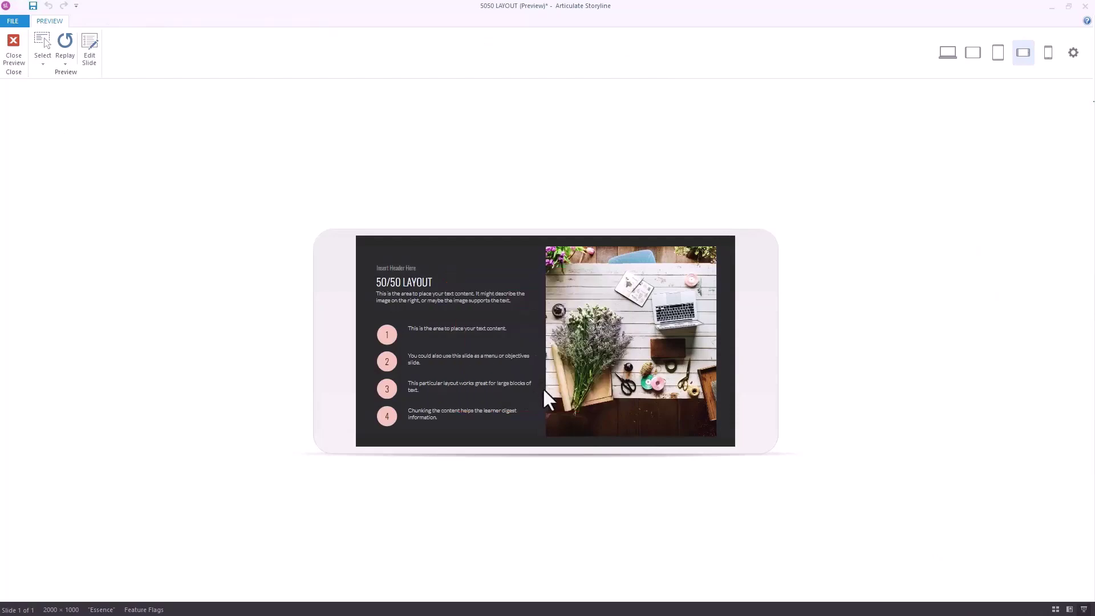
pyautogui.click(19, 46)
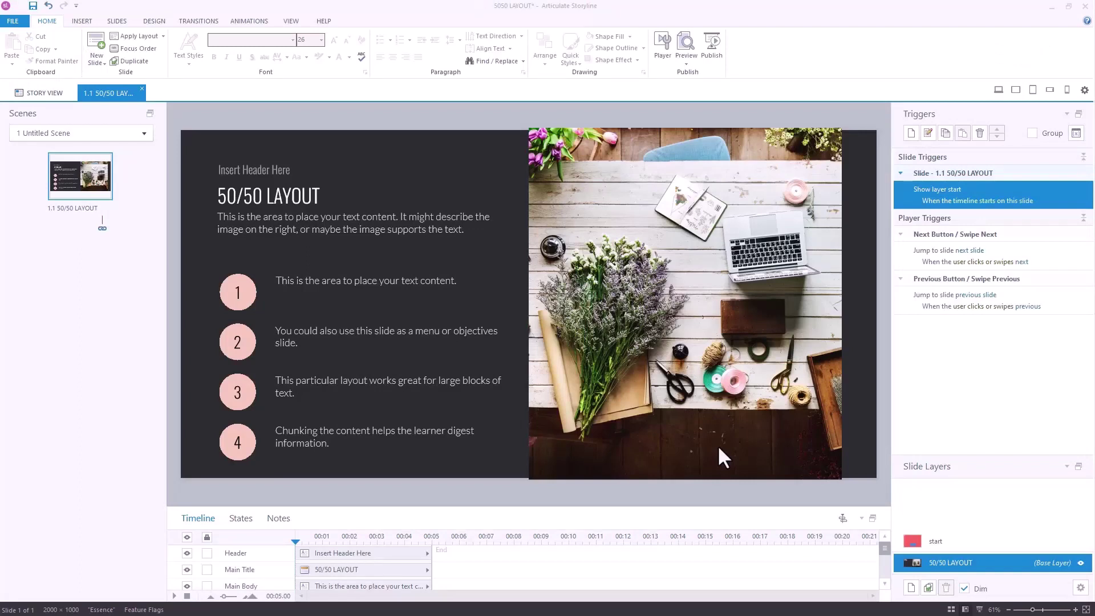
# Step: Select the get started button on the start layer and begin another trigger for it
pyautogui.click(944, 547)
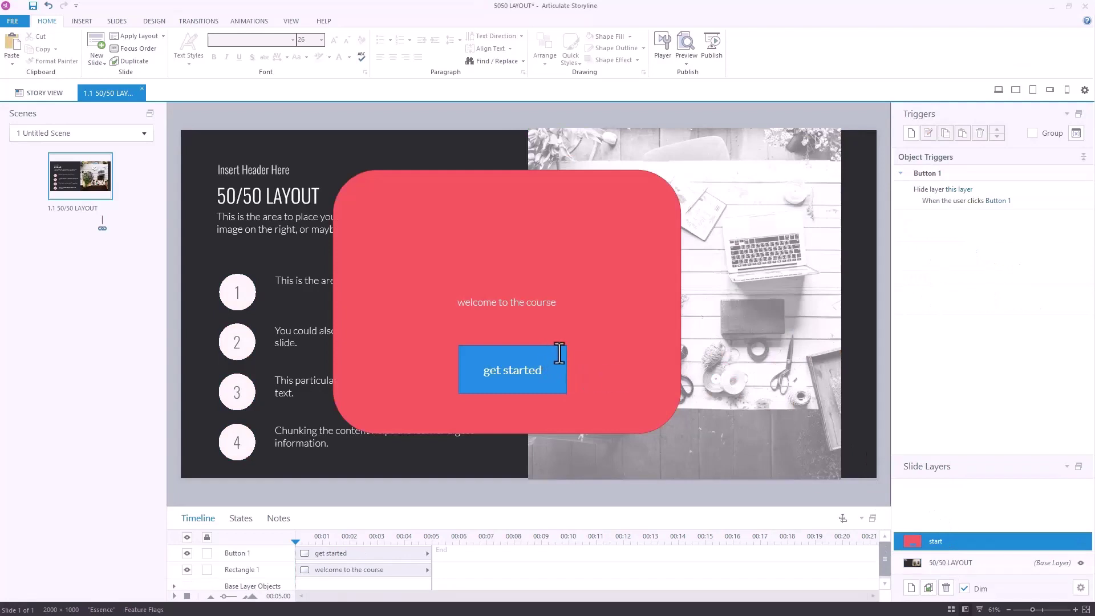
pyautogui.click(563, 354)
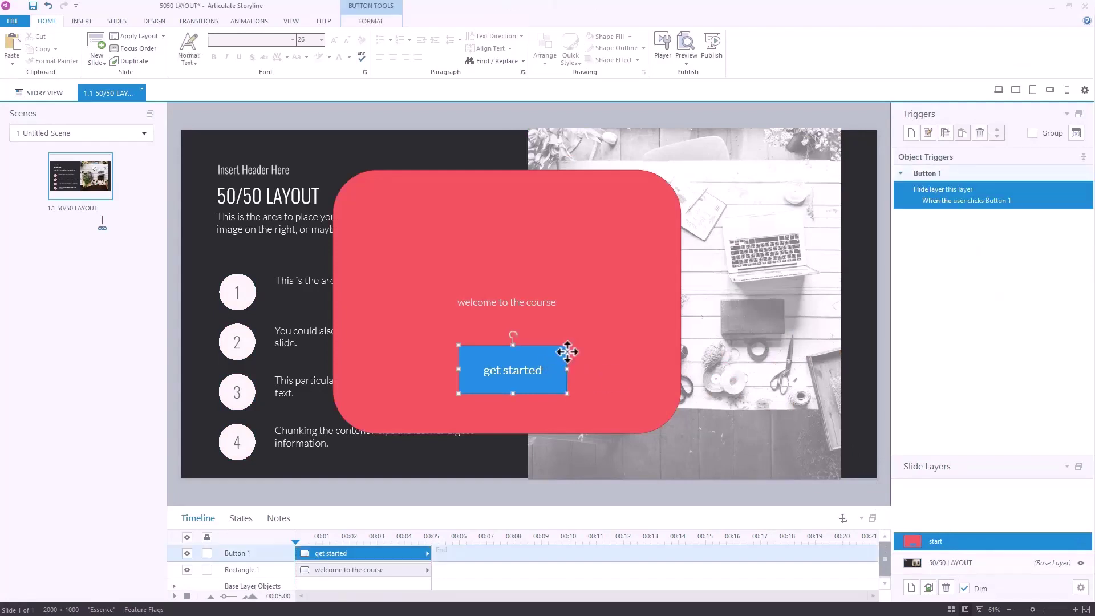
pyautogui.click(909, 134)
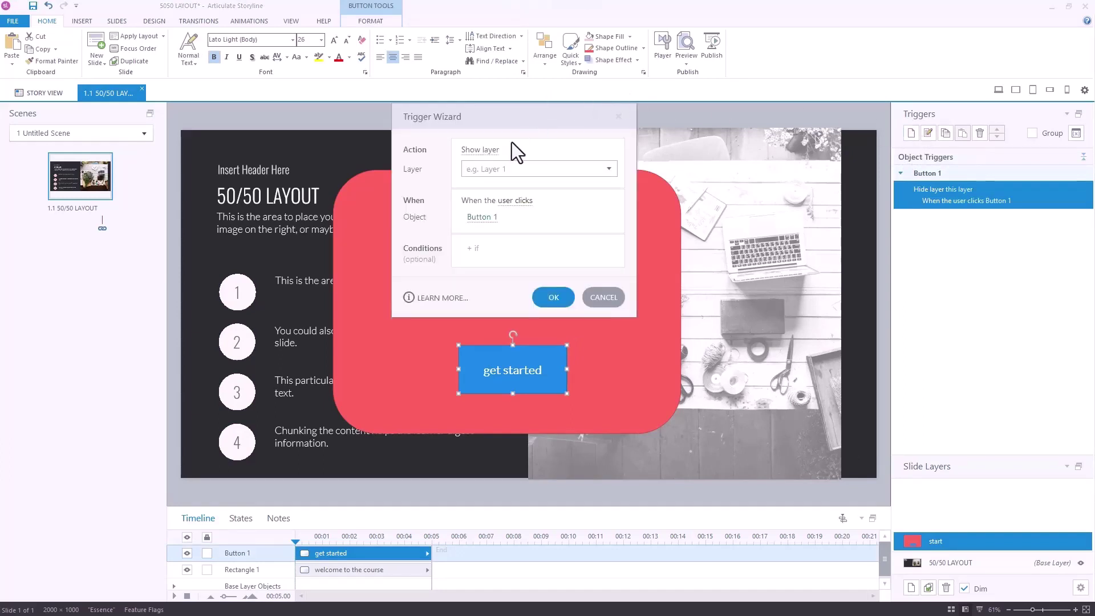
# Step: Make the trigger set Player.FullScreenMode to True and order it above the hide-layer trigger
pyautogui.click(485, 151)
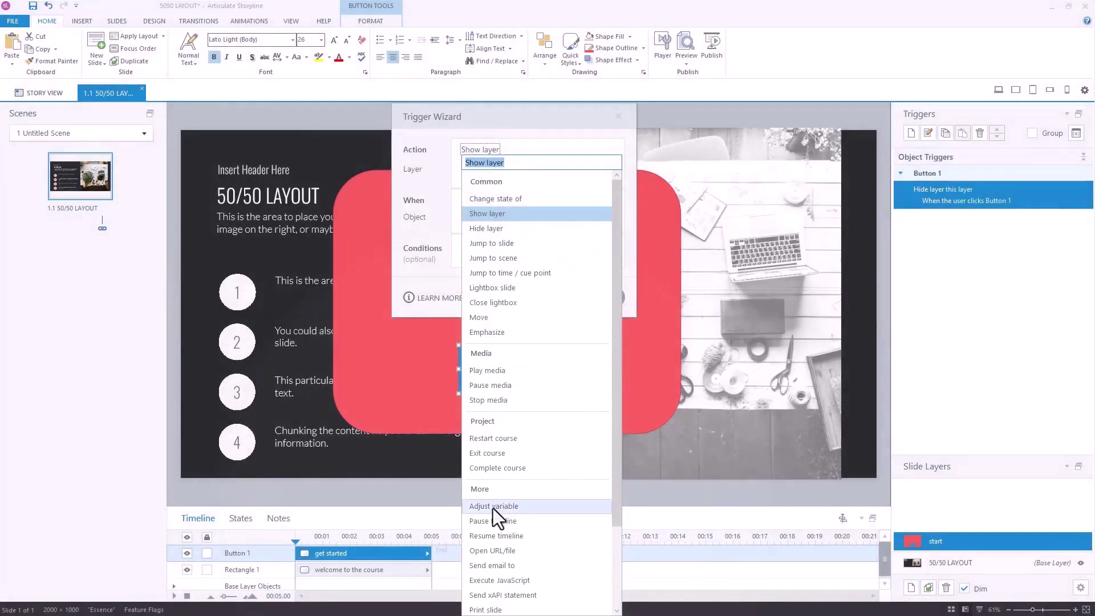
pyautogui.click(494, 506)
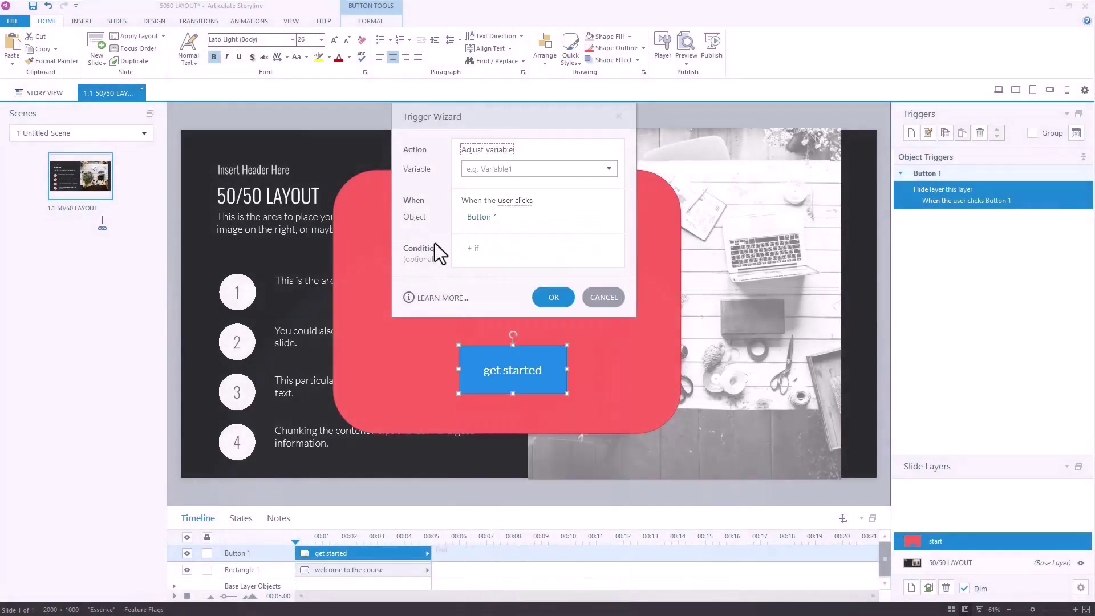
pyautogui.click(496, 169)
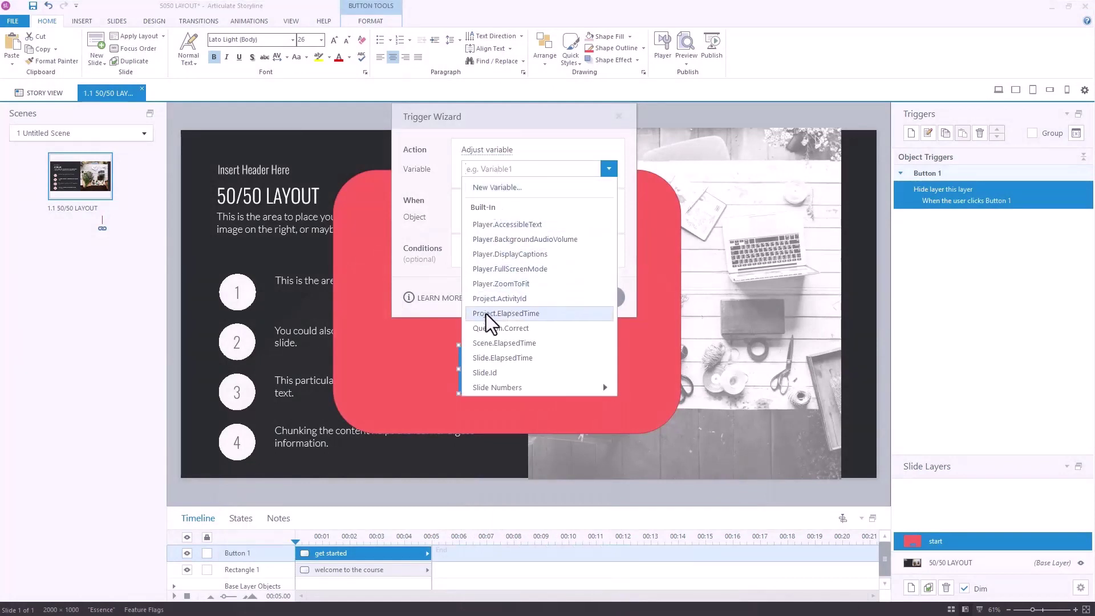
pyautogui.click(508, 269)
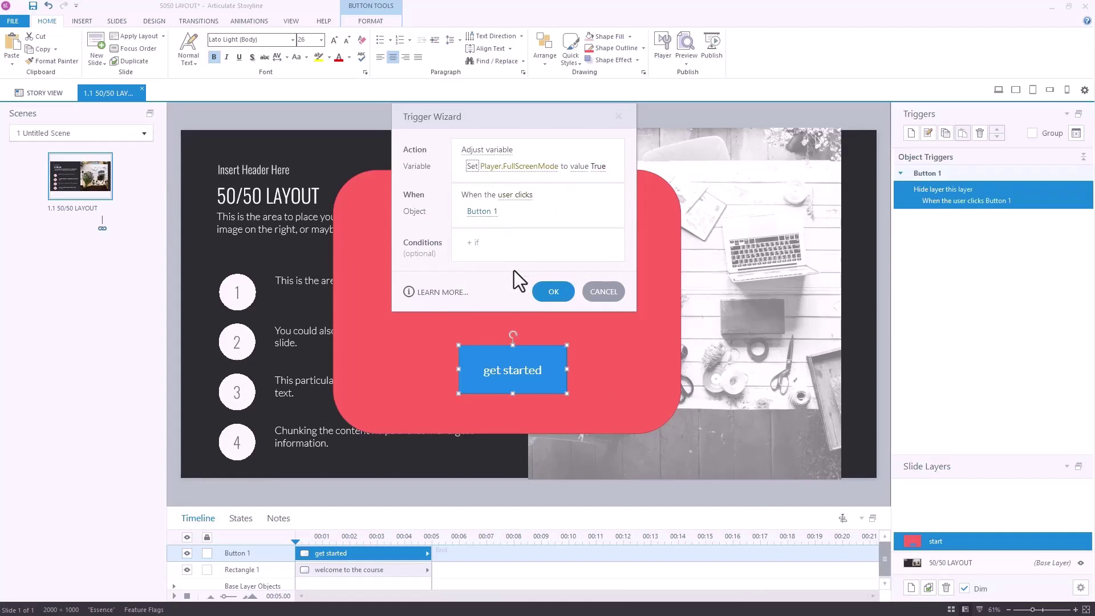
pyautogui.click(549, 292)
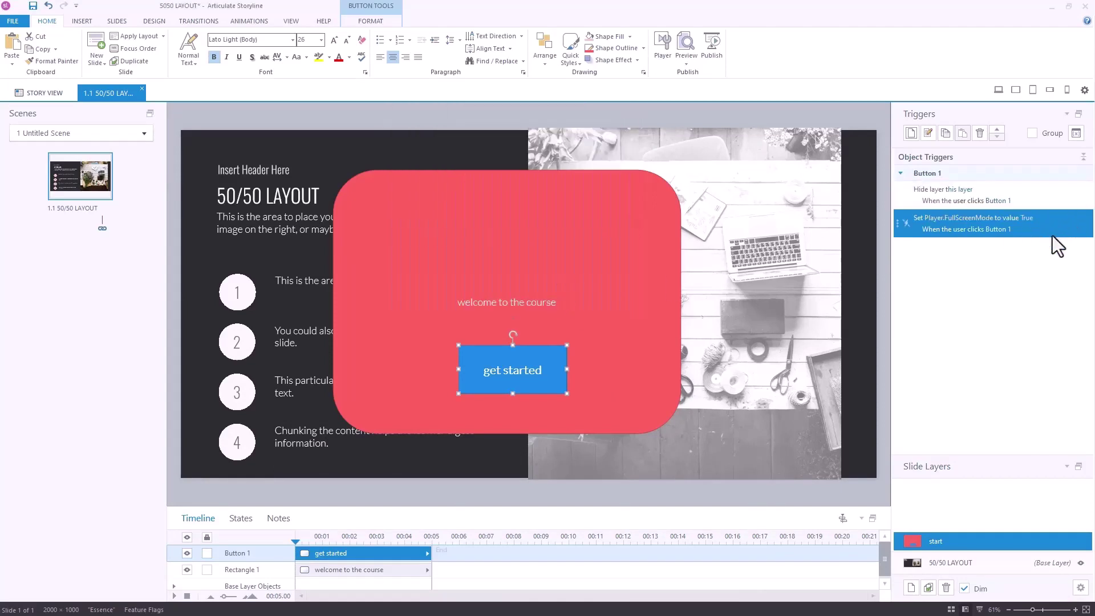
pyautogui.click(996, 128)
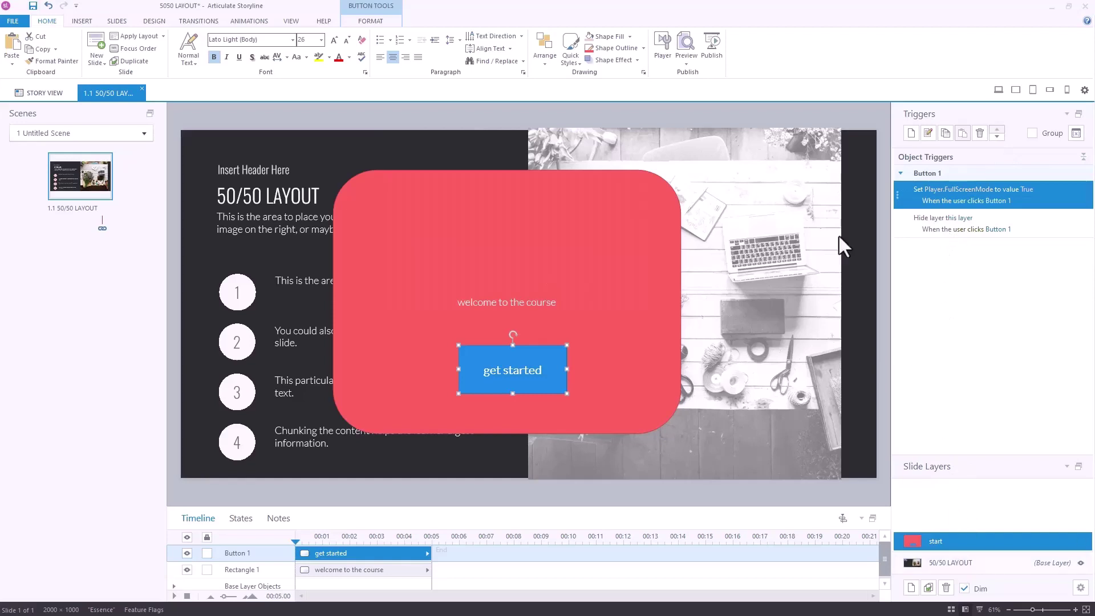
pyautogui.click(687, 62)
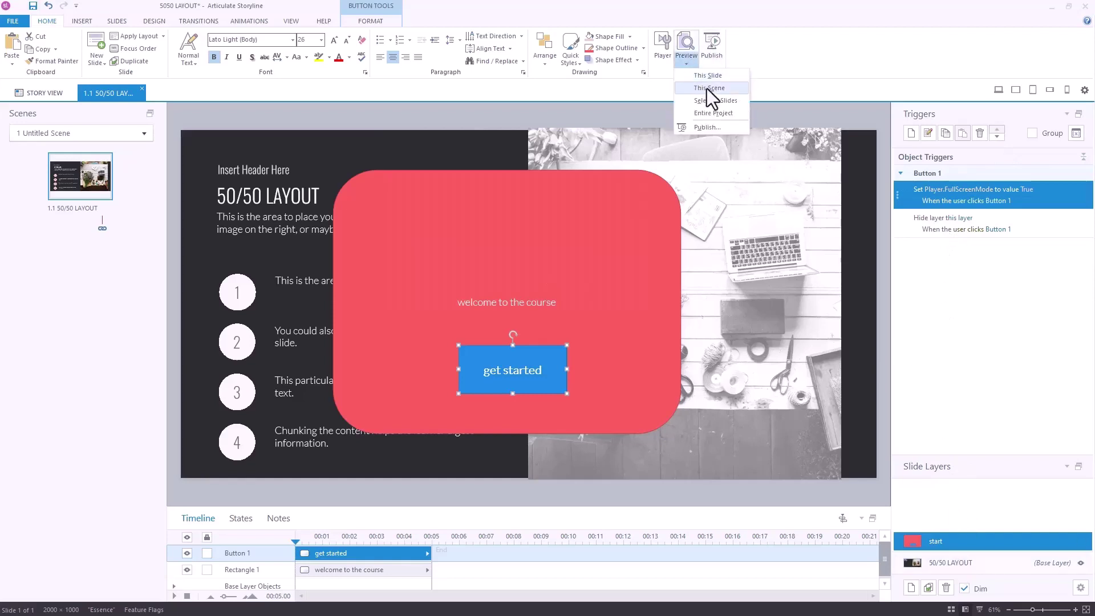
# Step: Preview the slide, restrict tablets and phones to Landscape Only, then preview on a phone
pyautogui.click(707, 75)
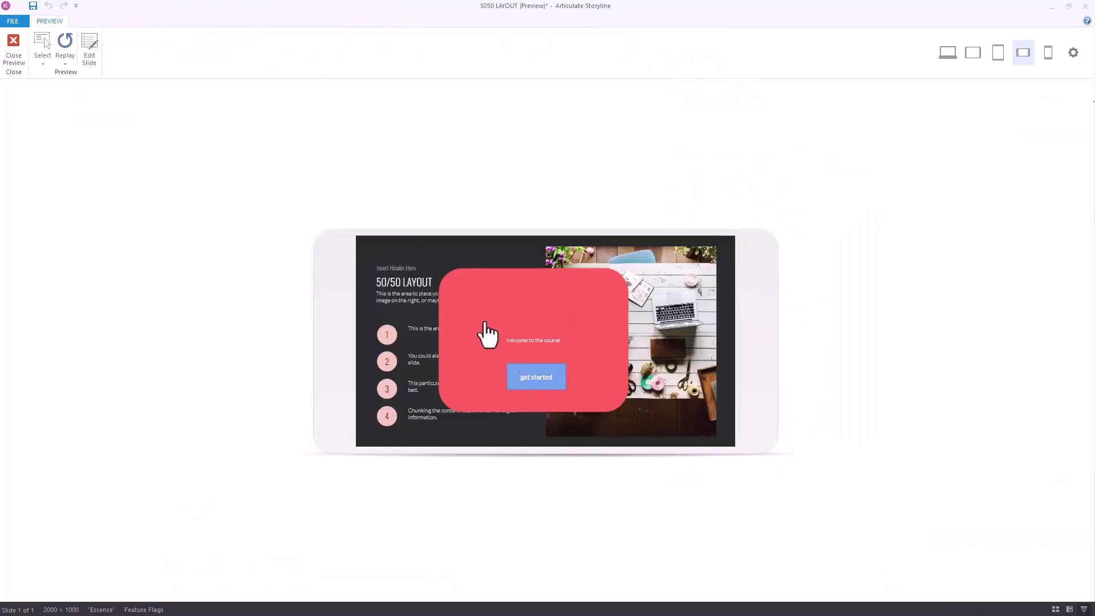
pyautogui.click(15, 47)
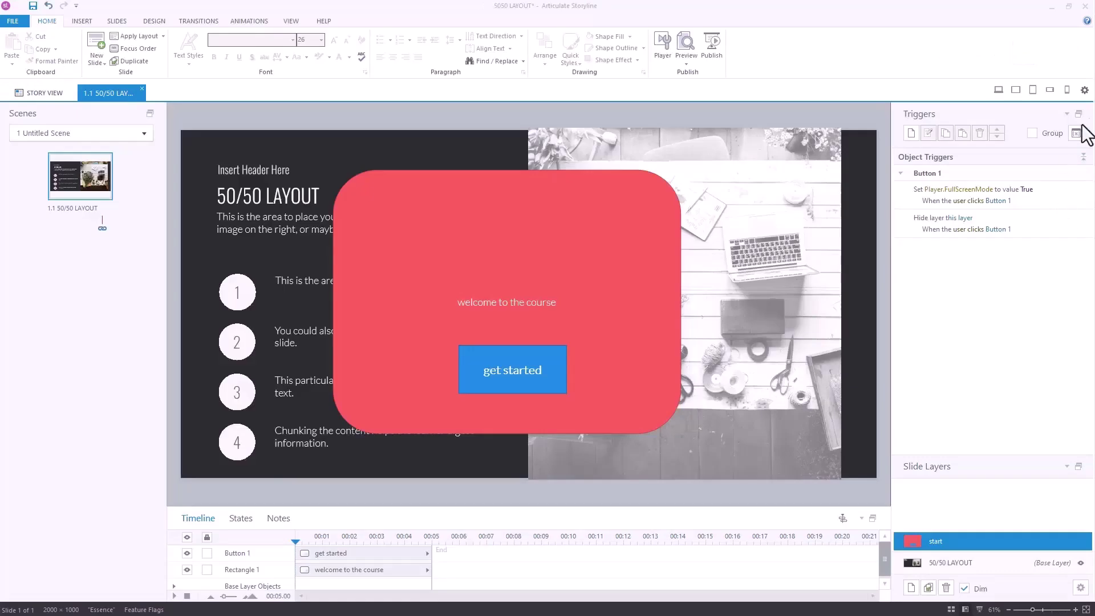
pyautogui.click(1083, 90)
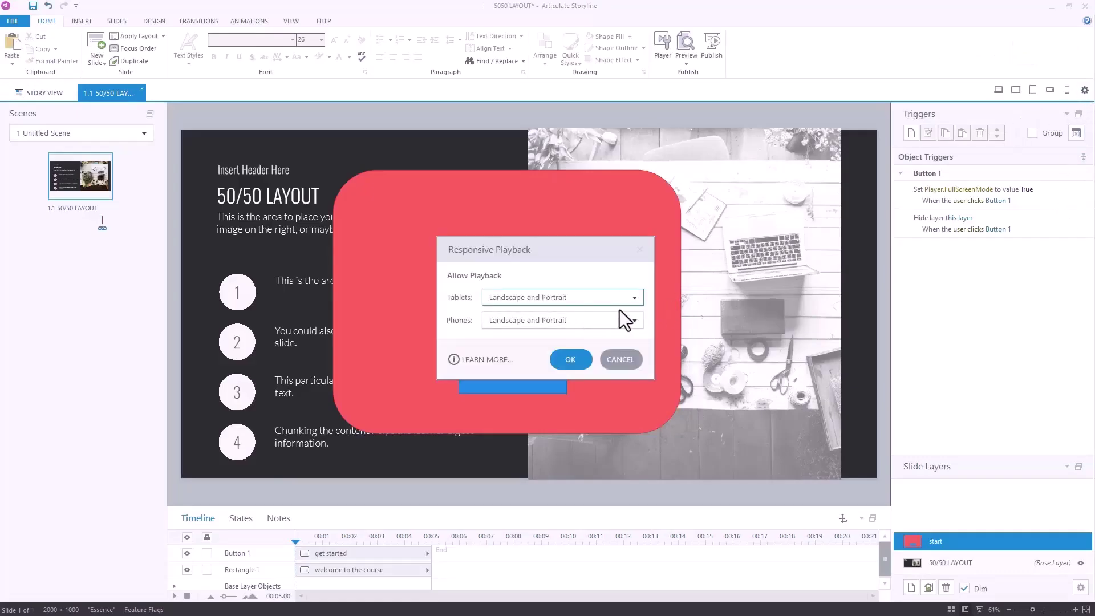
pyautogui.click(634, 297)
pyautogui.click(556, 332)
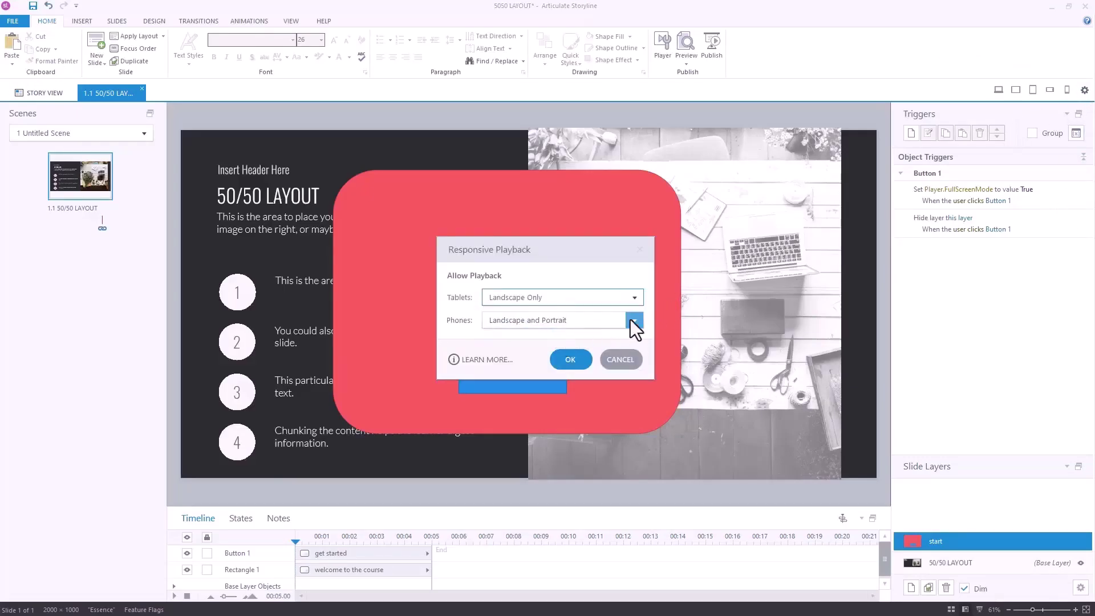
pyautogui.click(634, 320)
pyautogui.click(584, 350)
pyautogui.click(570, 364)
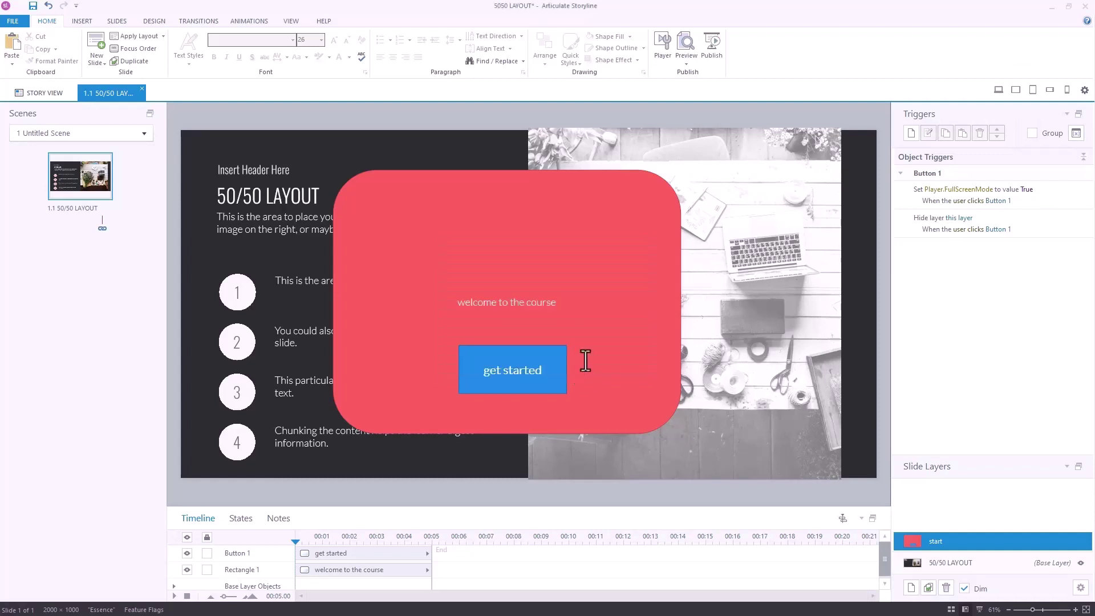
pyautogui.click(1067, 90)
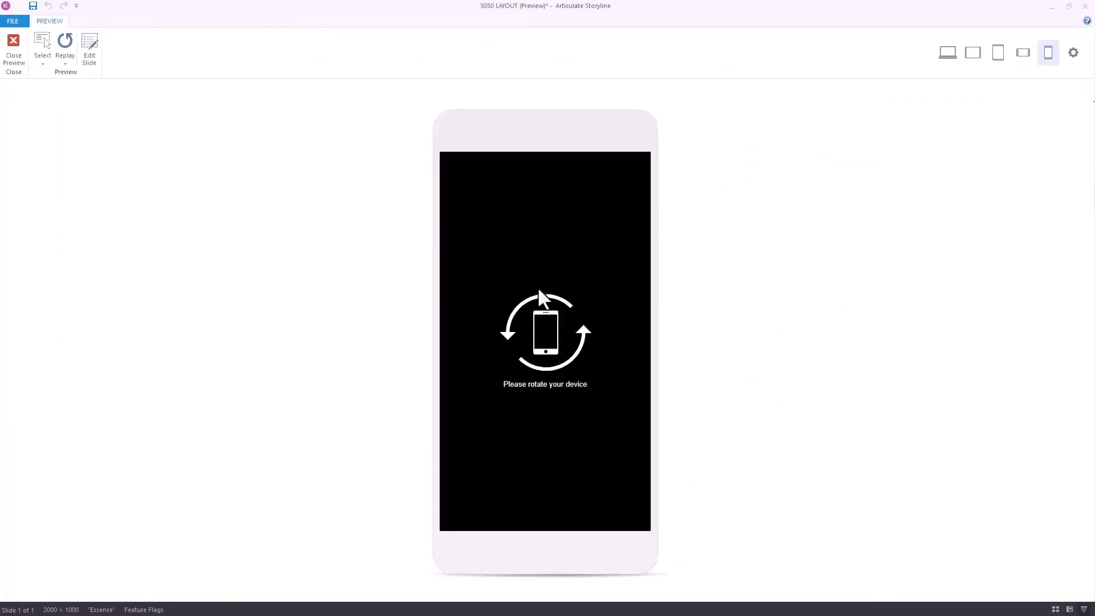
pyautogui.click(1026, 56)
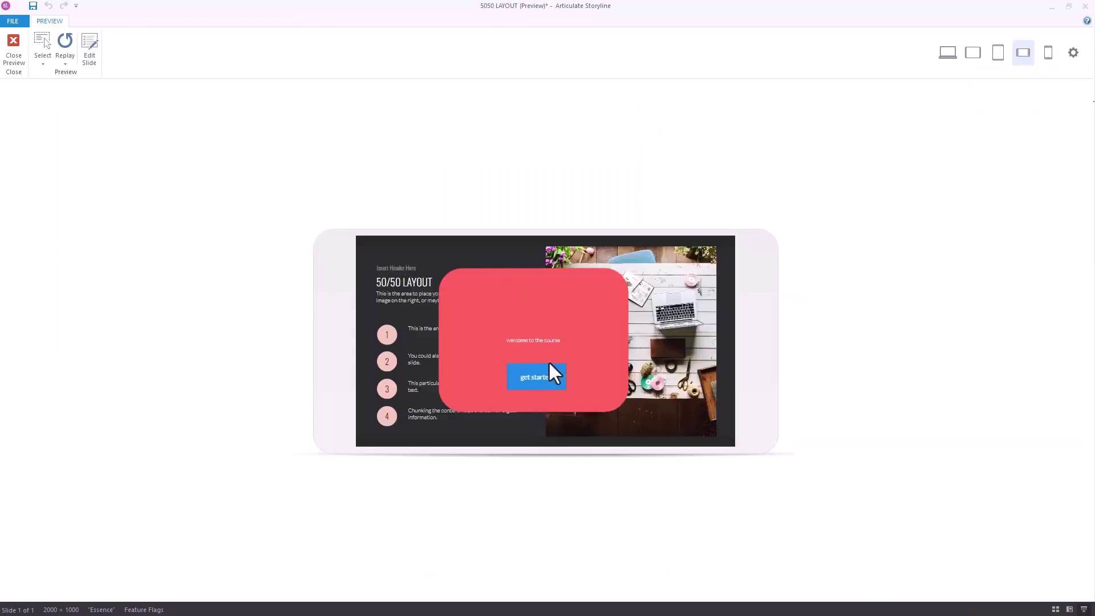
pyautogui.click(539, 380)
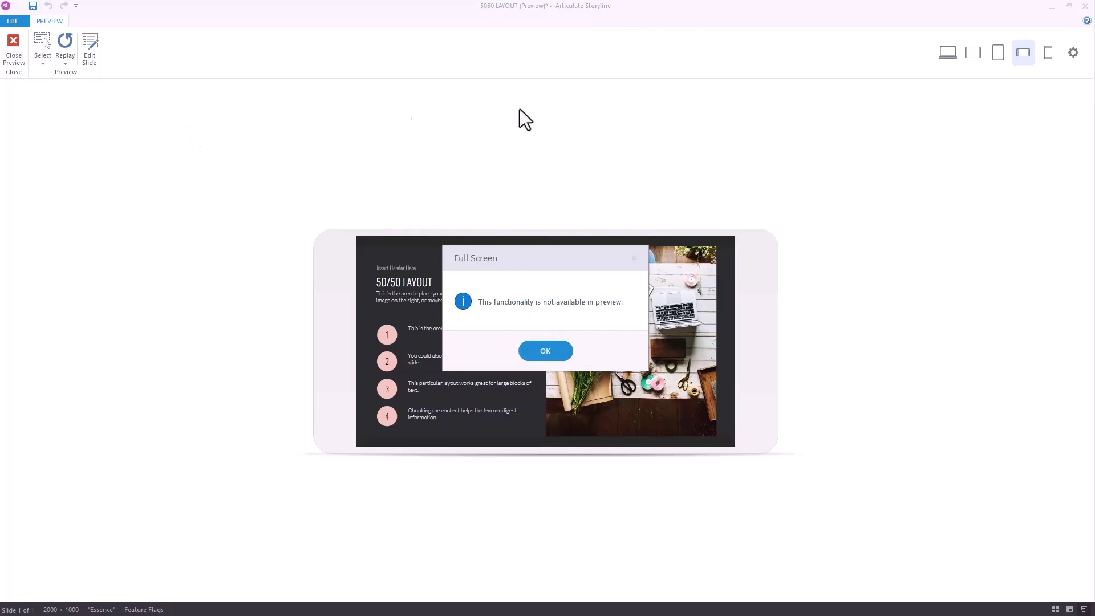
pyautogui.click(555, 350)
pyautogui.click(26, 46)
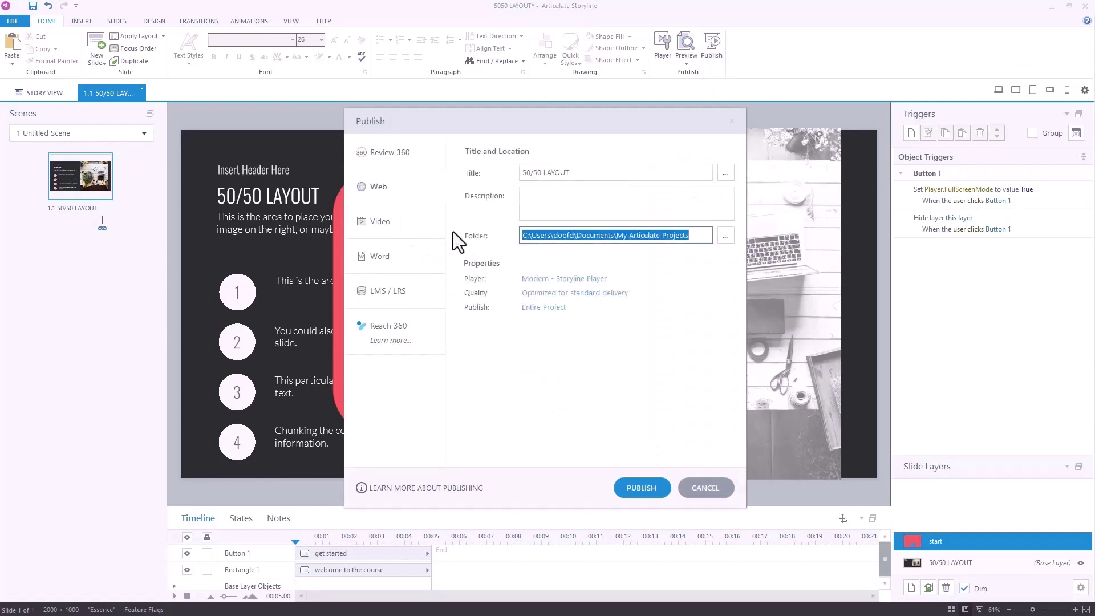
# Step: Publish the 50/50 LAYOUT course for web and view the project in the browser
pyautogui.click(647, 486)
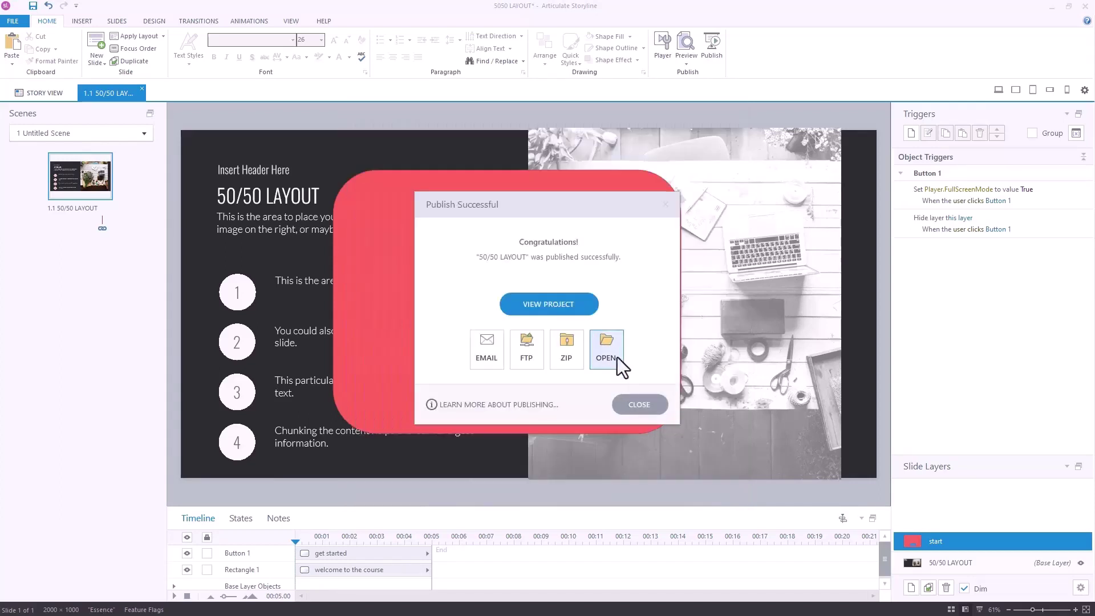
pyautogui.click(569, 304)
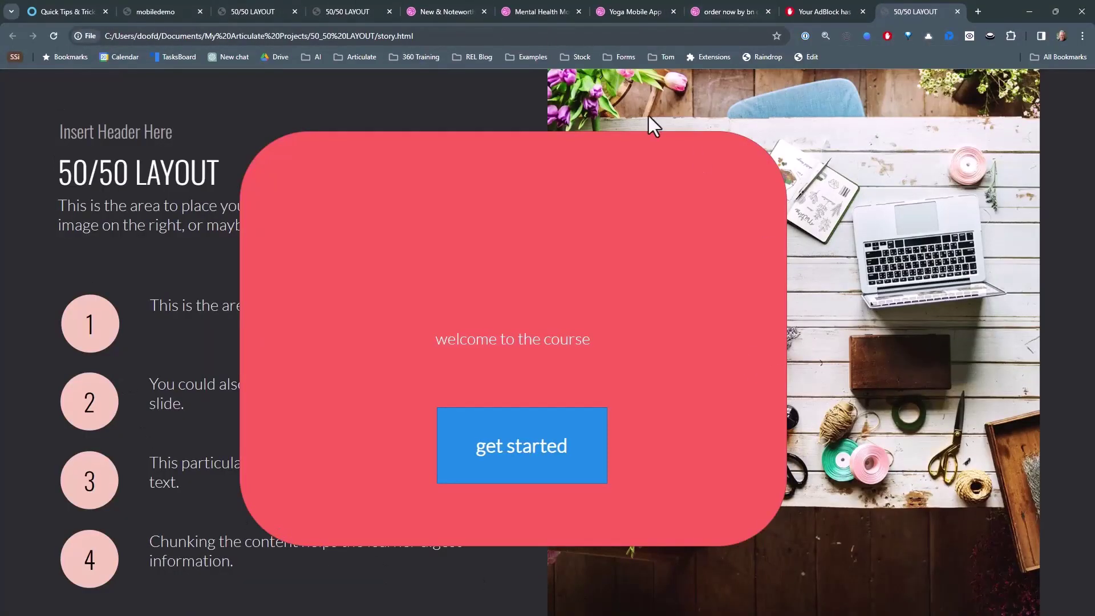
# Step: Test get started in the published course, then exit full screen with Esc
pyautogui.click(533, 450)
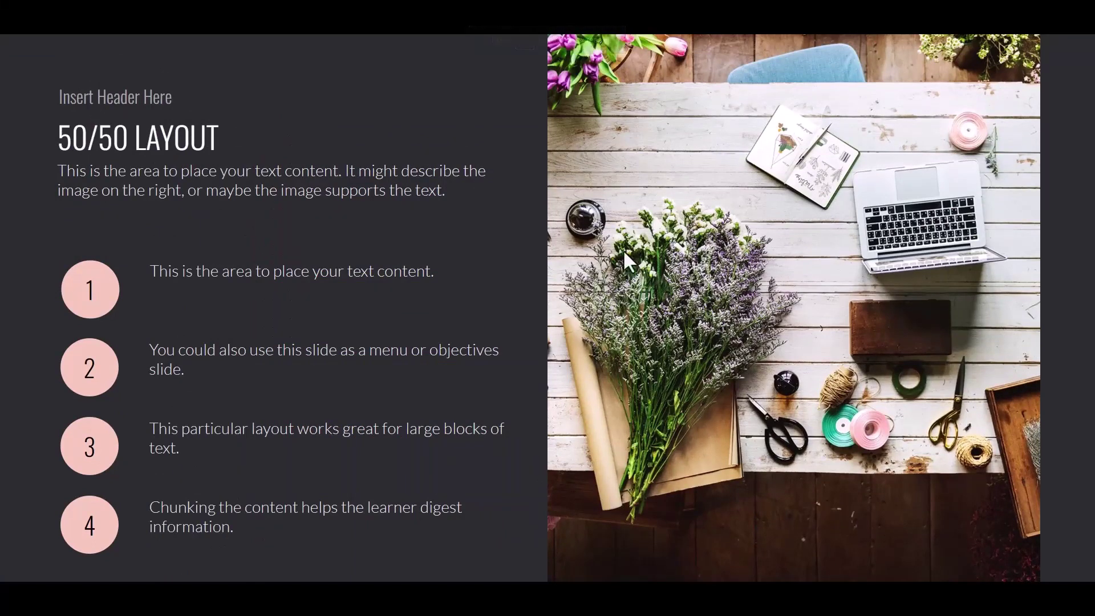
pyautogui.press('Escape')
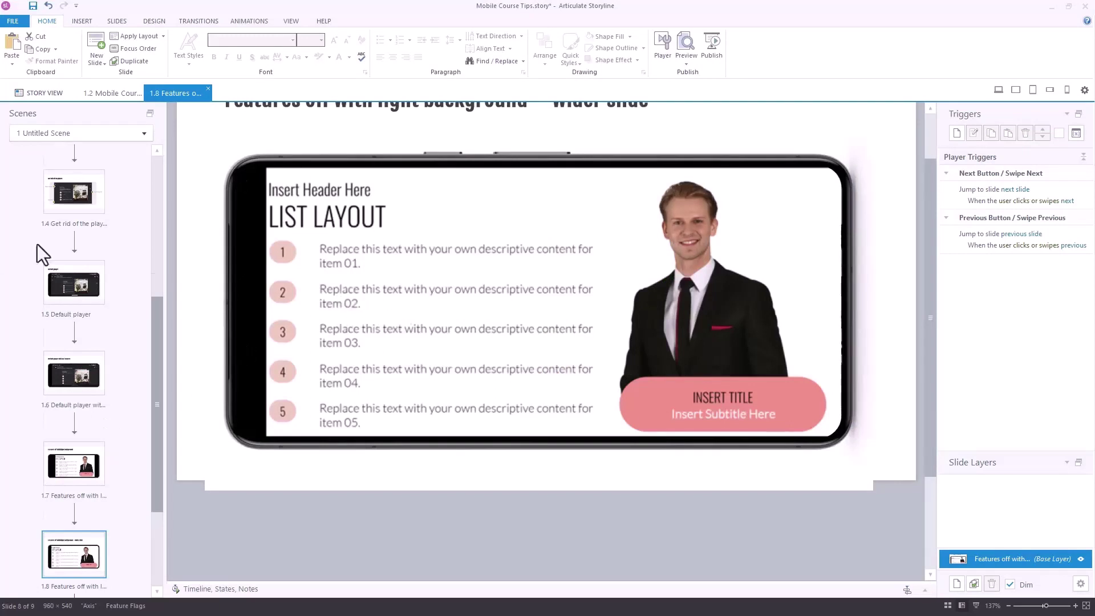
# Step: Show slide 1.3 of Mobile Course Tips, about courses that needn't be responsive
pyautogui.scroll(2, 85, 244)
pyautogui.click(74, 219)
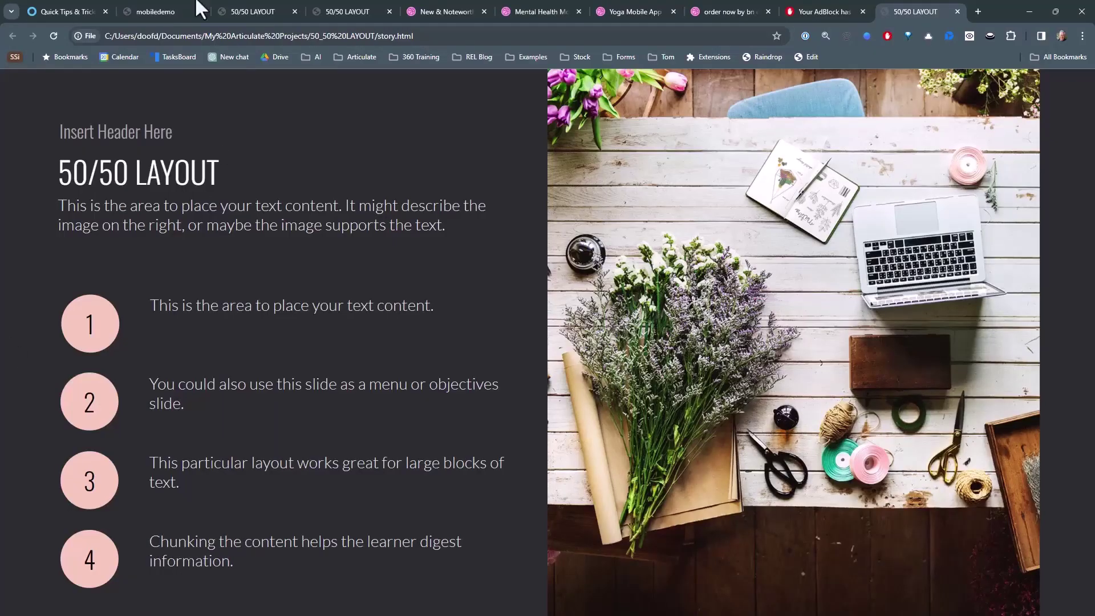
# Step: Return to the Quick Tips & Tricks page and open the 'Example of a portrait course' link
pyautogui.click(63, 12)
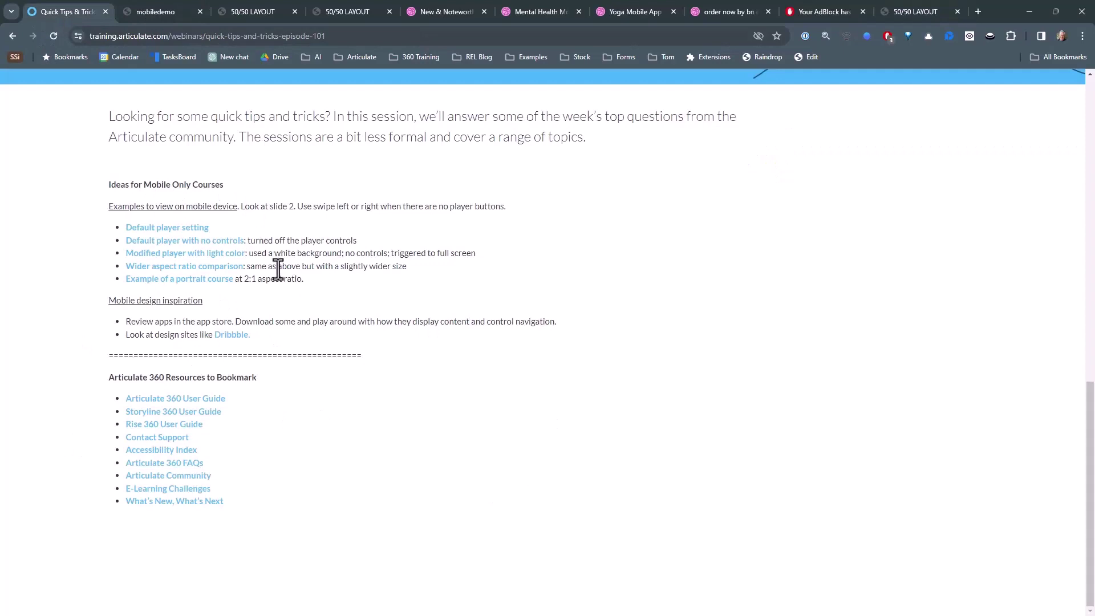
pyautogui.click(194, 283)
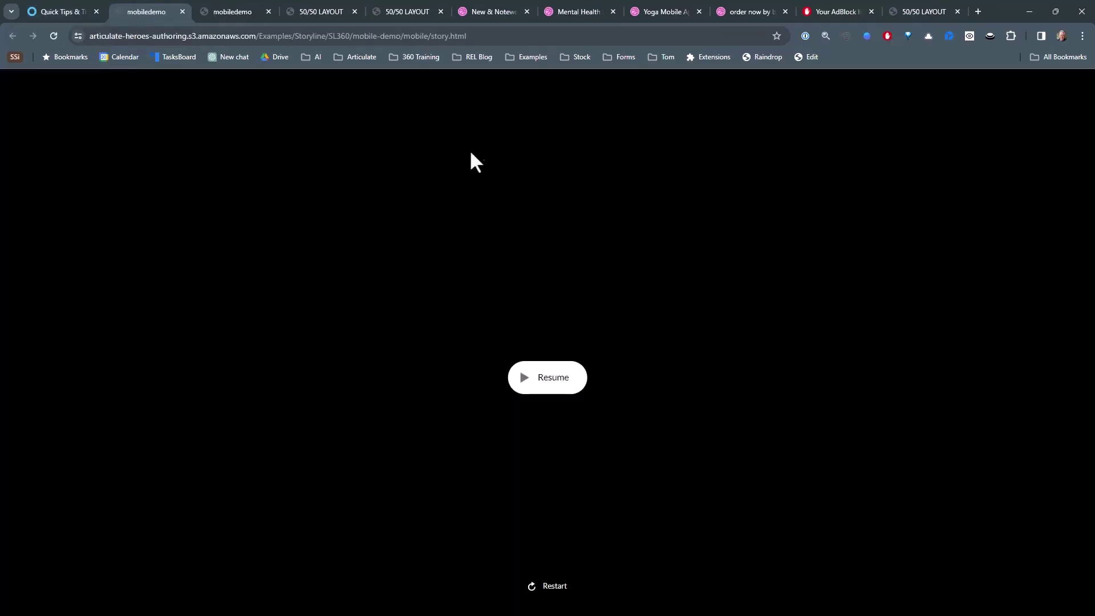
# Step: Restart and start the portrait example course, exit full screen, then go to the Dribbble tab
pyautogui.click(554, 587)
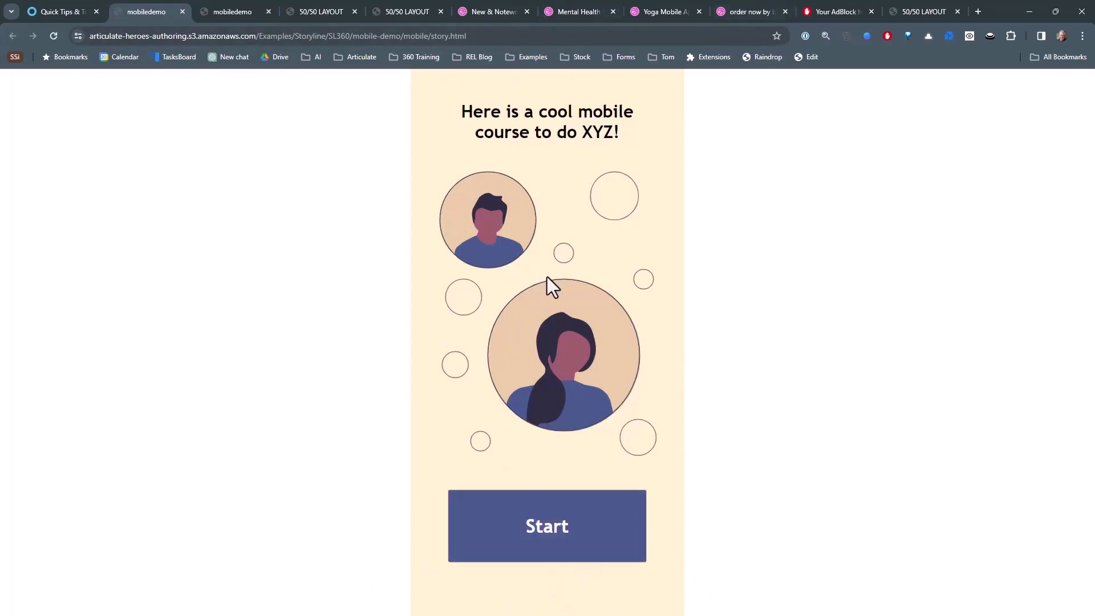
pyautogui.click(588, 532)
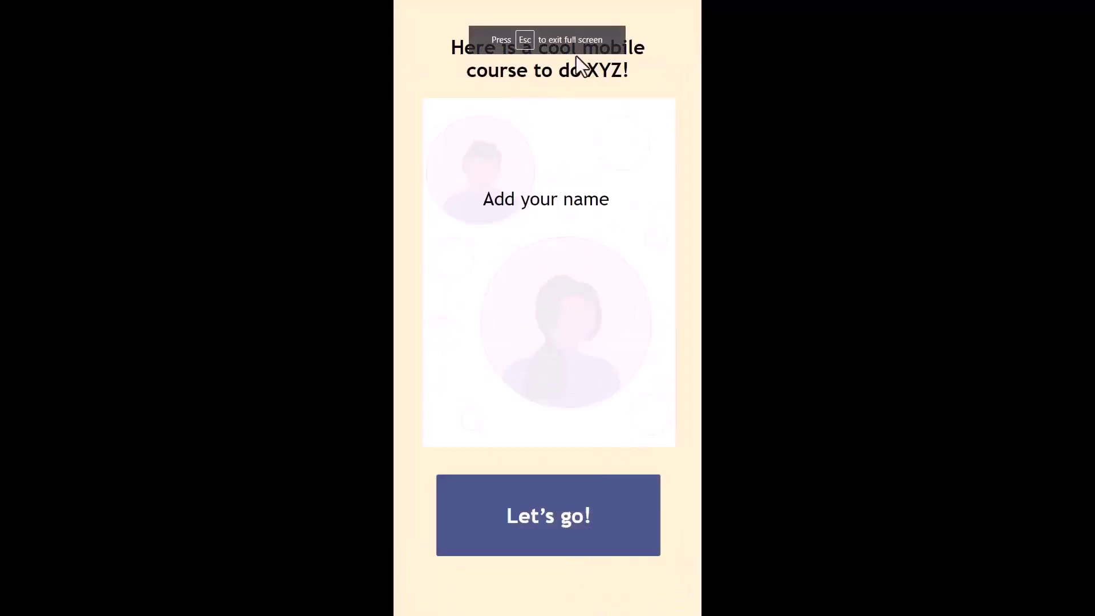
pyautogui.press('Escape')
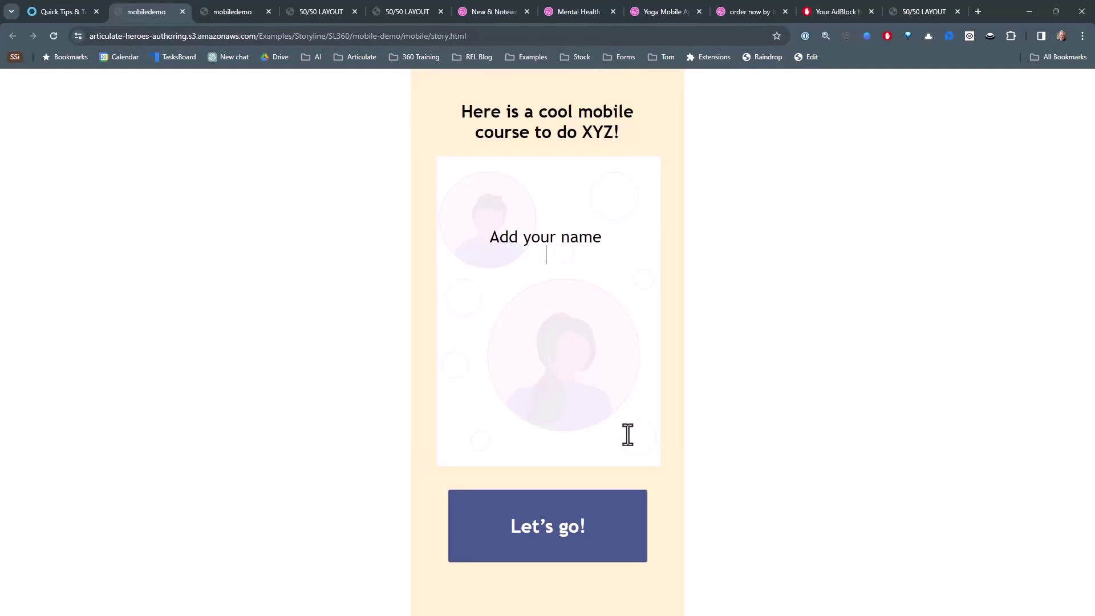
pyautogui.click(489, 12)
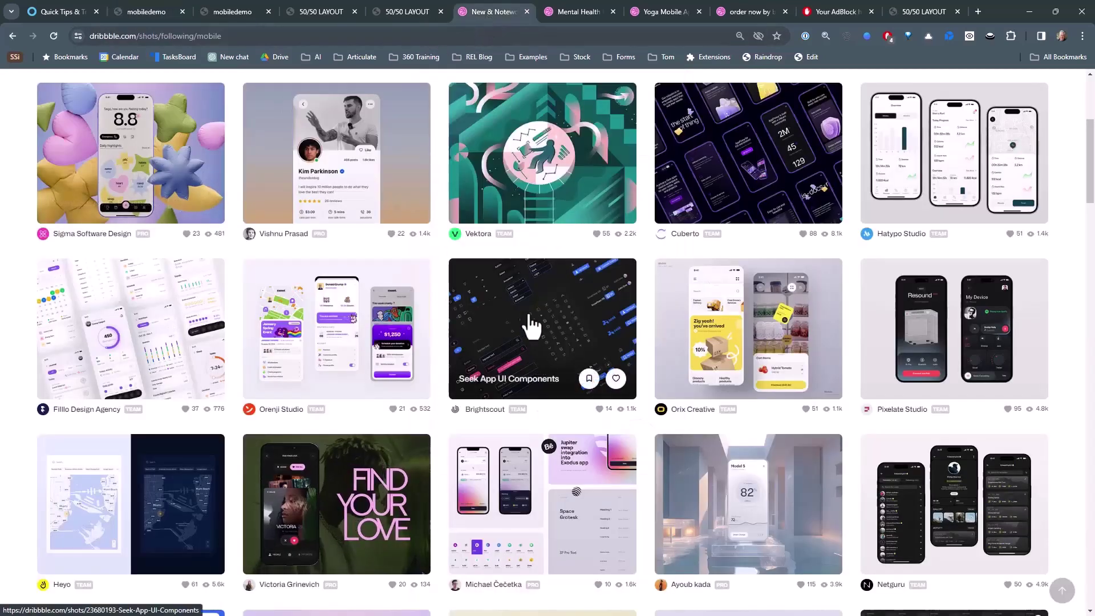
# Step: Browse the Mental Health and then the Yoga Mobile App shots on Dribbble
pyautogui.click(580, 12)
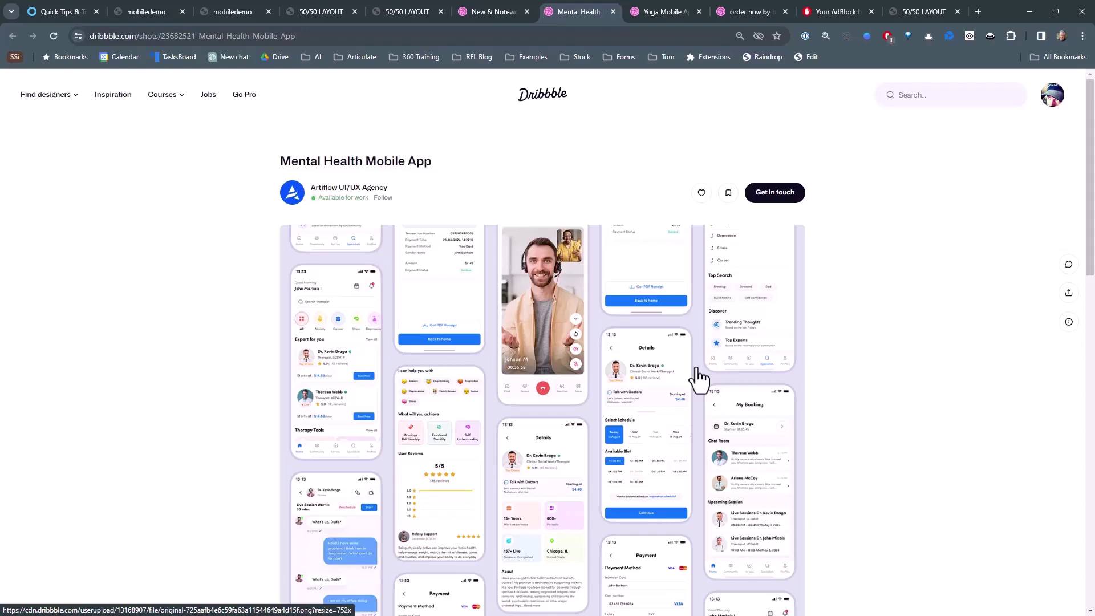
pyautogui.click(665, 13)
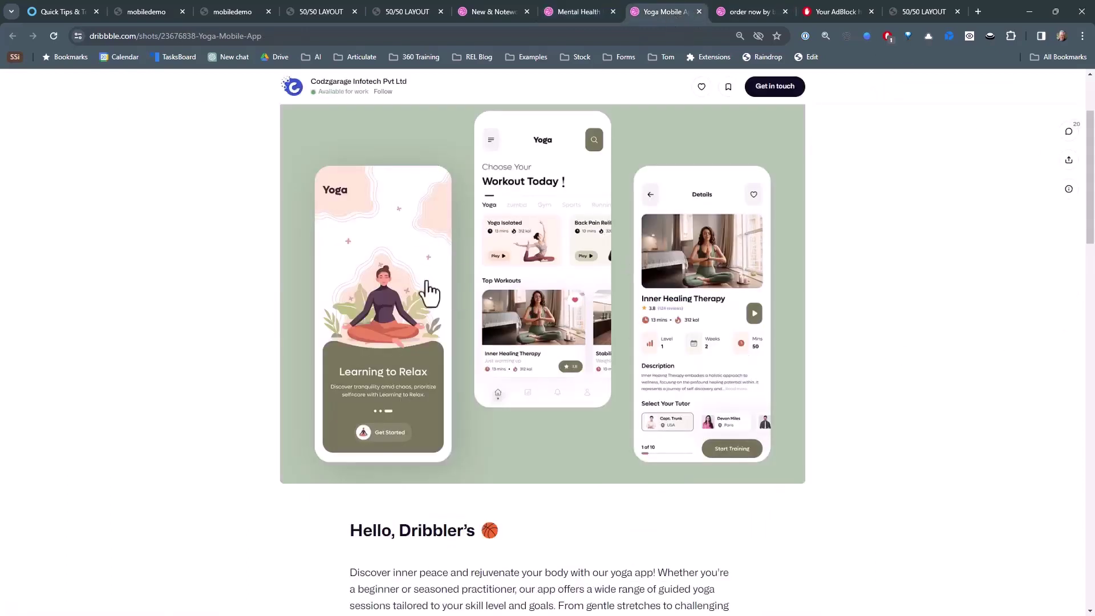